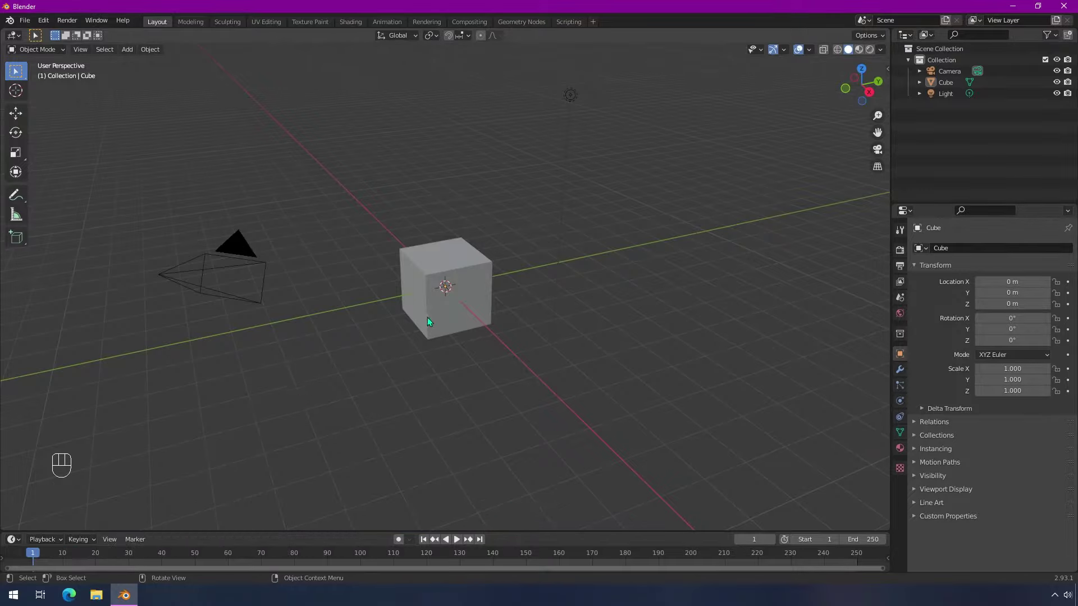
Step: Frame the cube's top vertex in Edit Mode and orbit close until its near faces clip away
scroll(426, 317, "up", 4)
left_click(491, 254)
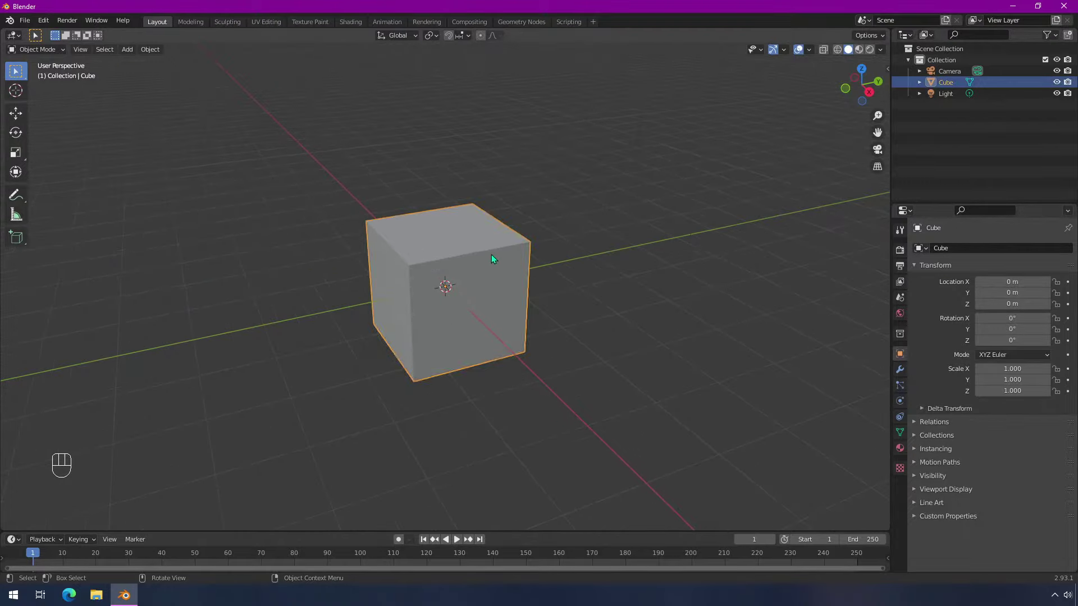
key("Tab")
left_click(470, 206)
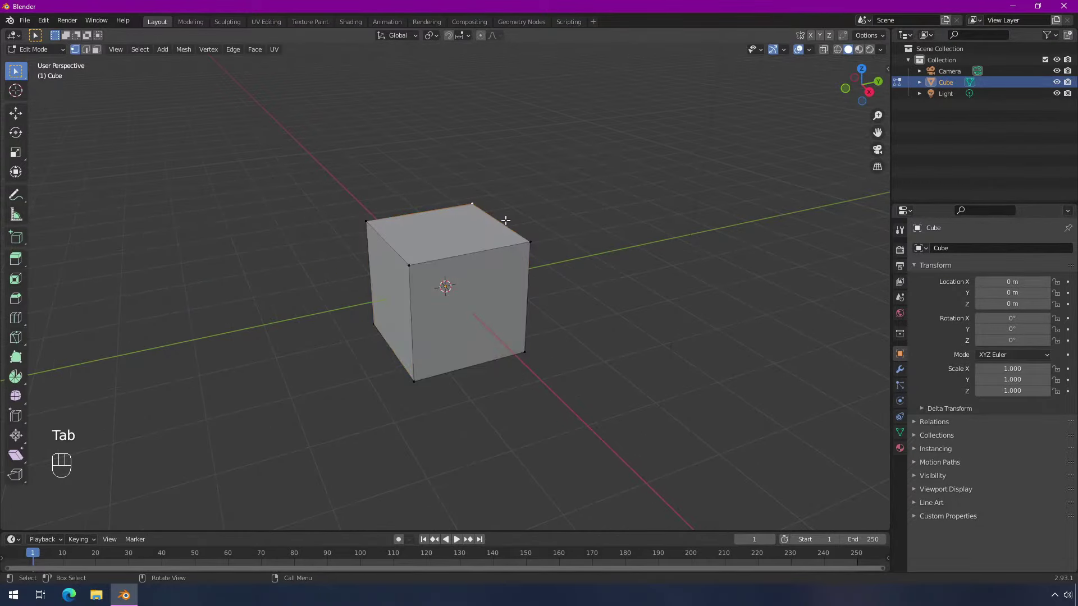
key("KP_Decimal")
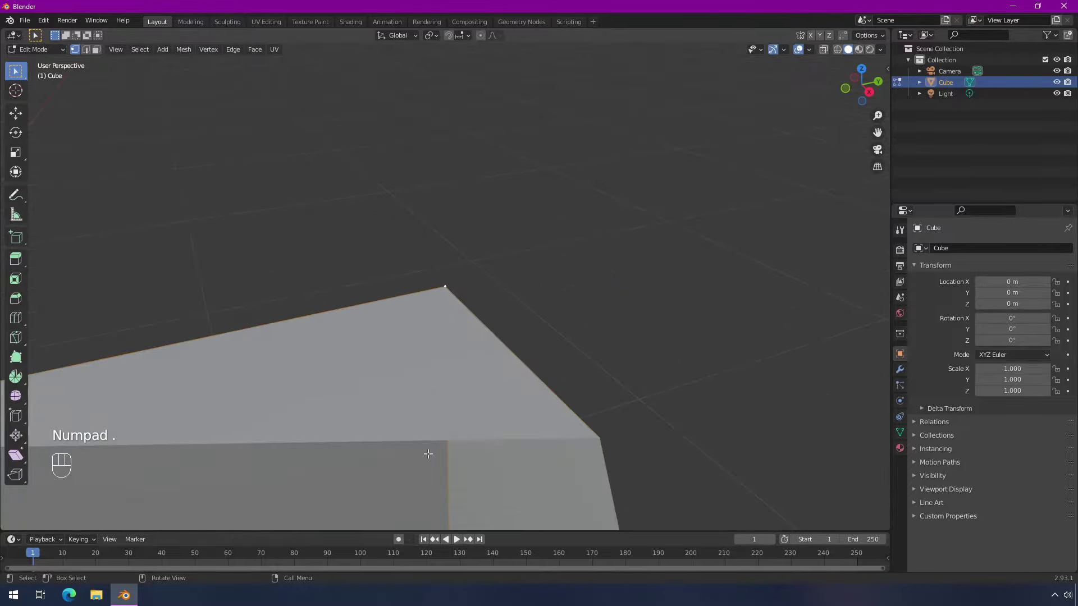
middle_click_drag(472, 436, 519, 433)
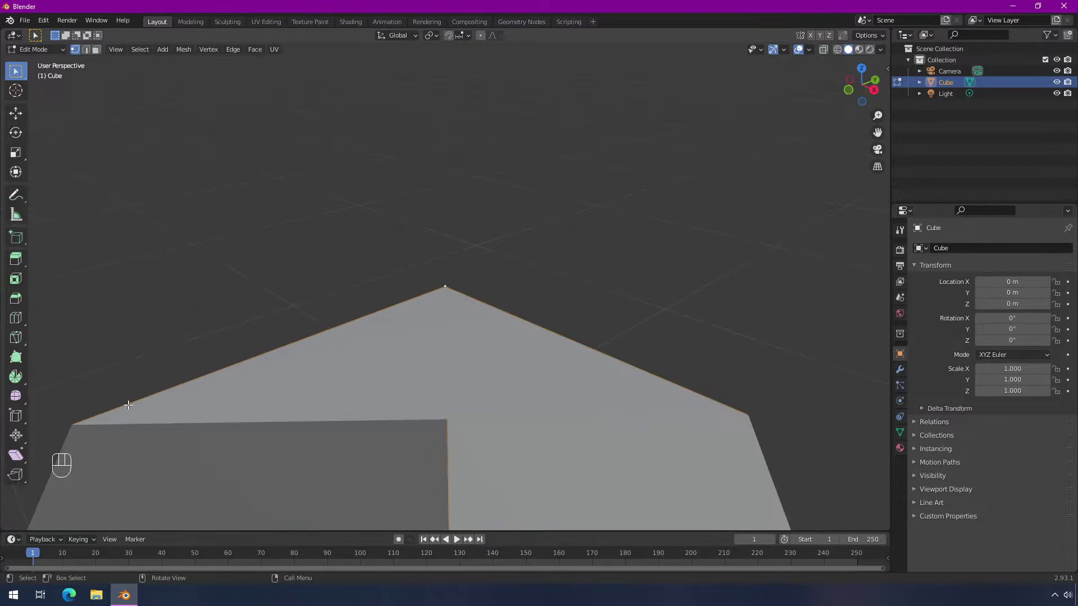
middle_click_drag(724, 447, 636, 437)
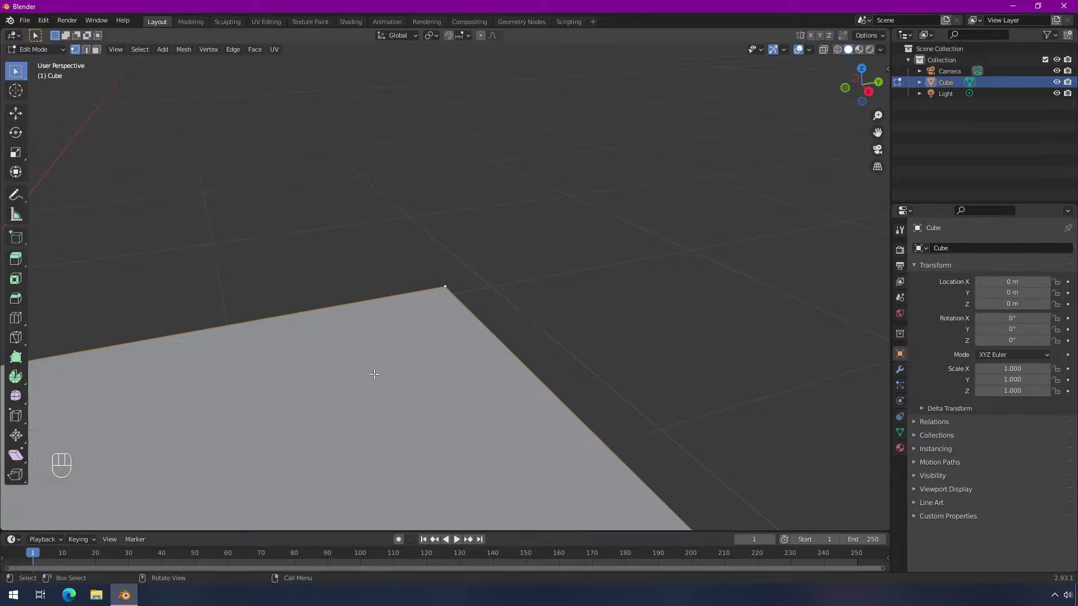
key("Tab")
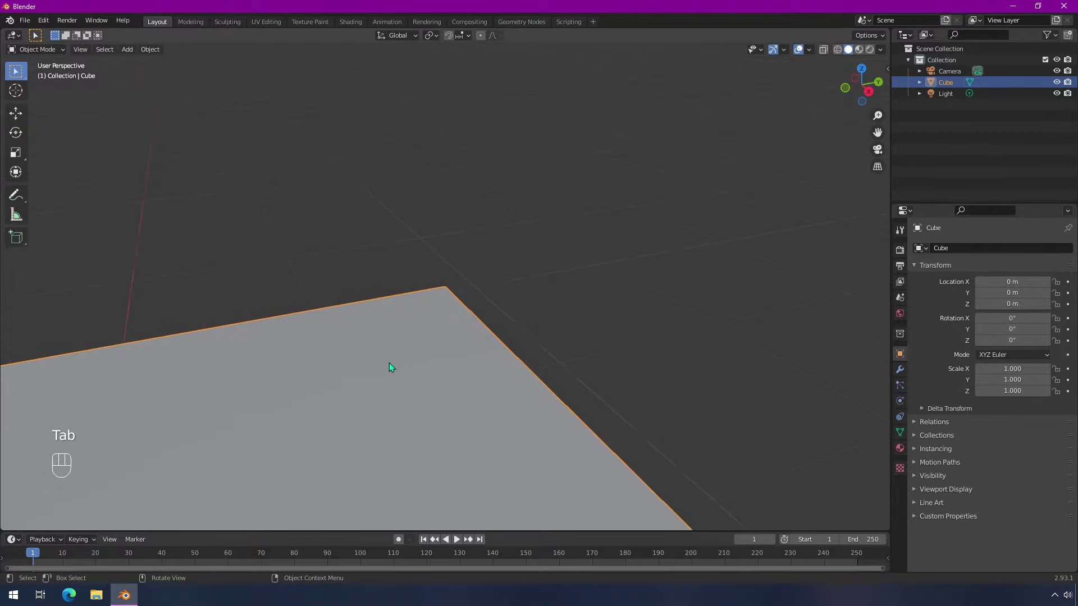
scroll(391, 368, "down", 8)
Step: Frame the camera and orbit around it from several angles, ending facing the cube
left_click(150, 350)
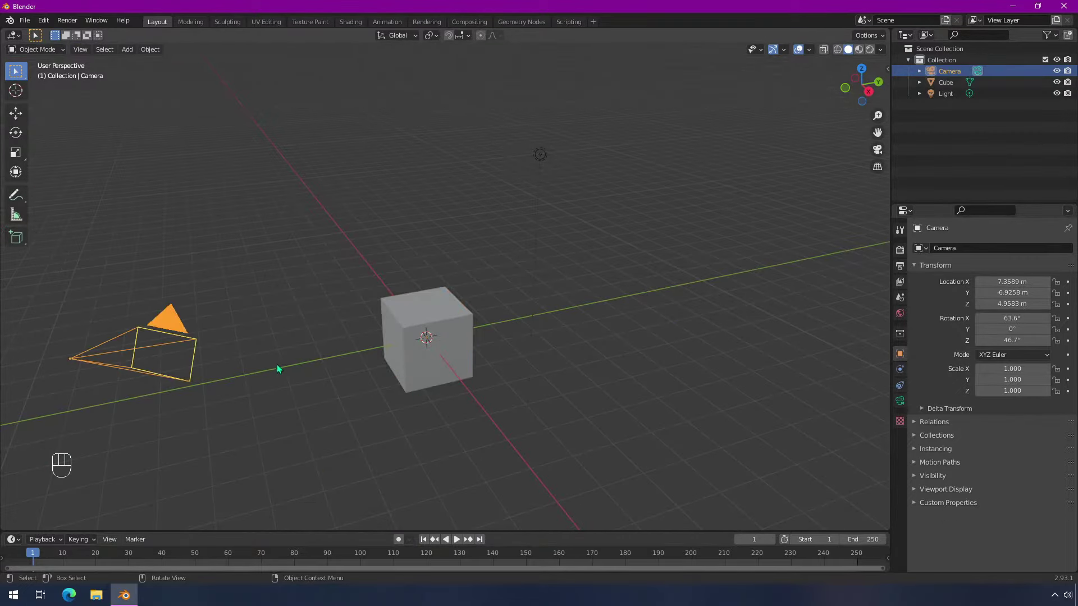
key("KP_Decimal")
middle_click_drag(484, 361, 512, 351)
middle_click_drag(642, 366, 321, 317, "shift")
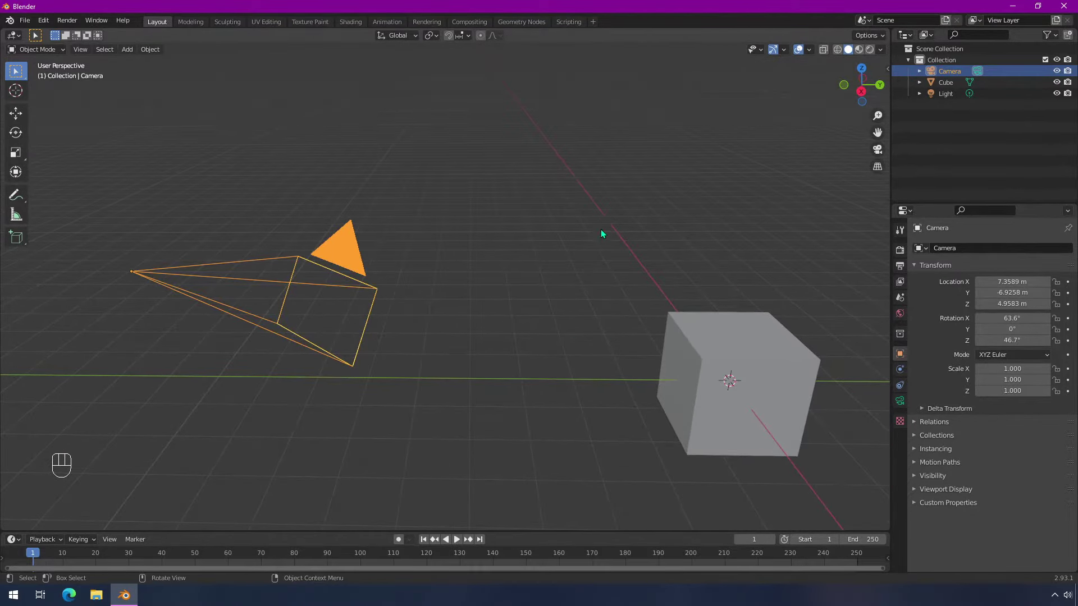
middle_click_drag(340, 349, 329, 266)
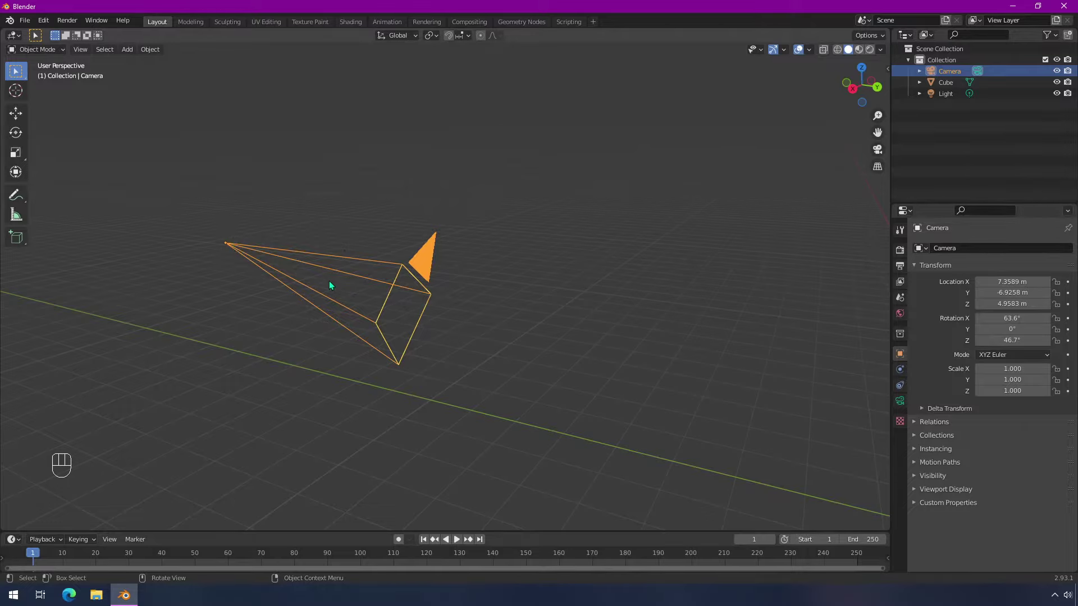
middle_click_drag(329, 284, 560, 292)
Step: Put the cube back in Edit Mode and frame its top vertex in a close-up
left_click(561, 292)
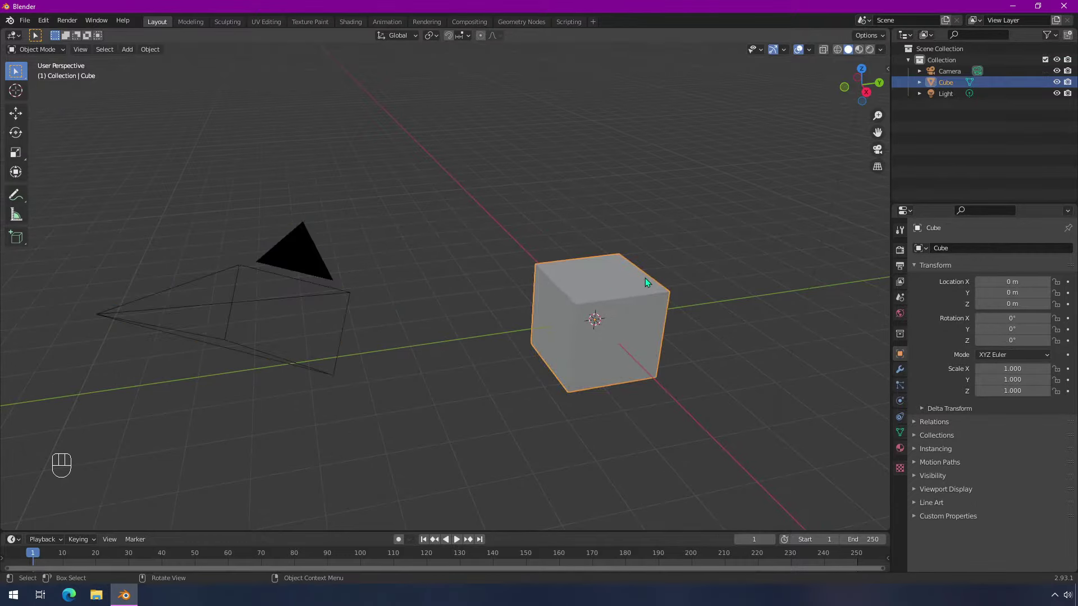
key("Tab")
key("KP_Decimal")
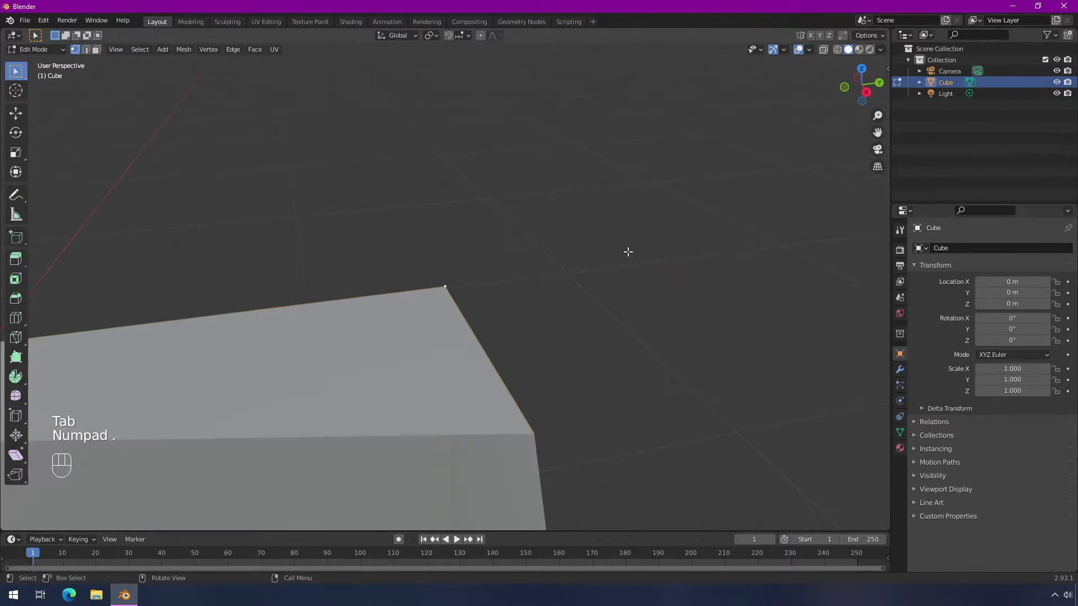
middle_click_drag(354, 419, 368, 393)
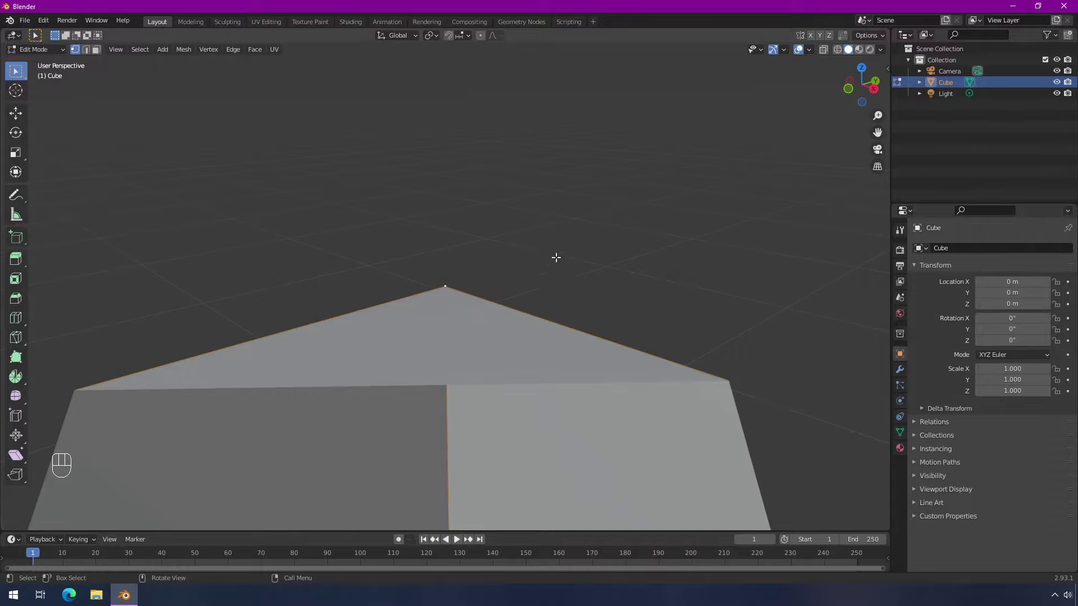
left_click(887, 67)
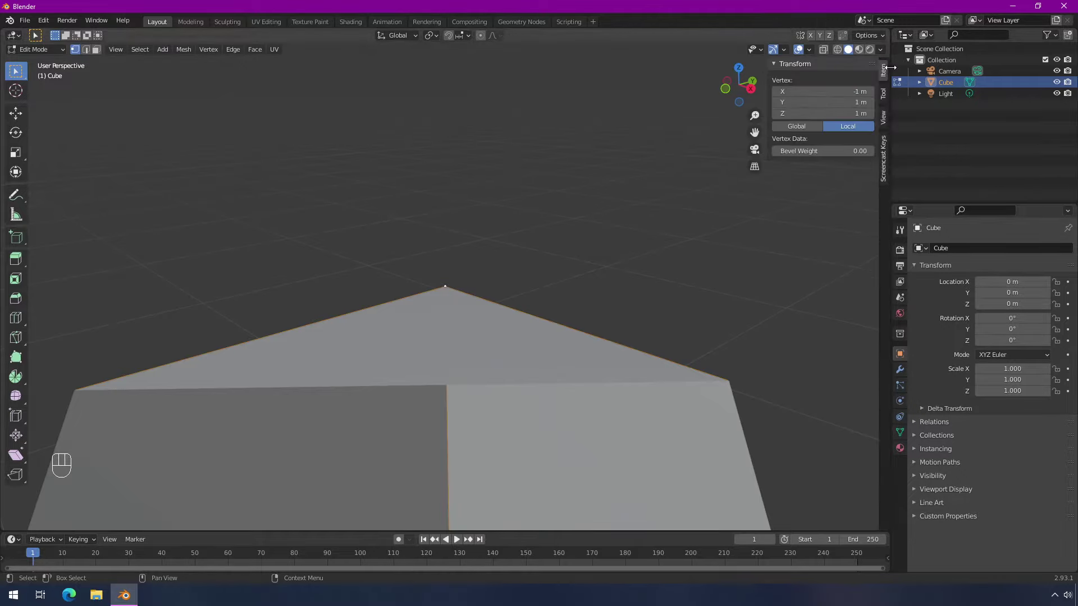
Step: Set the viewport Clip Start to 0.001 m in the sidebar's View tab
left_click(884, 117)
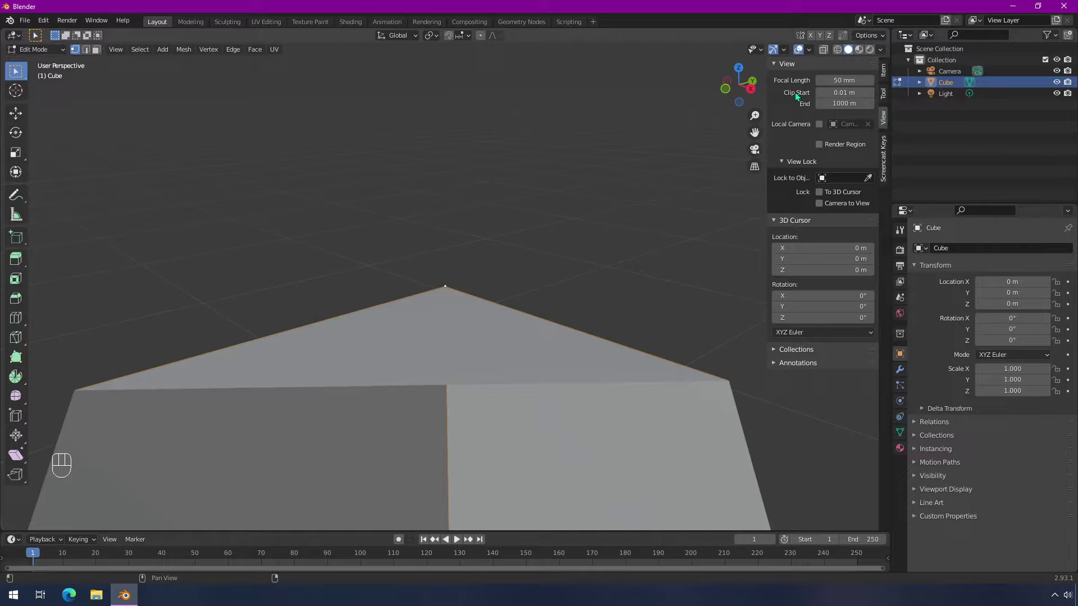
left_click(846, 93)
key("Return")
key("Return")
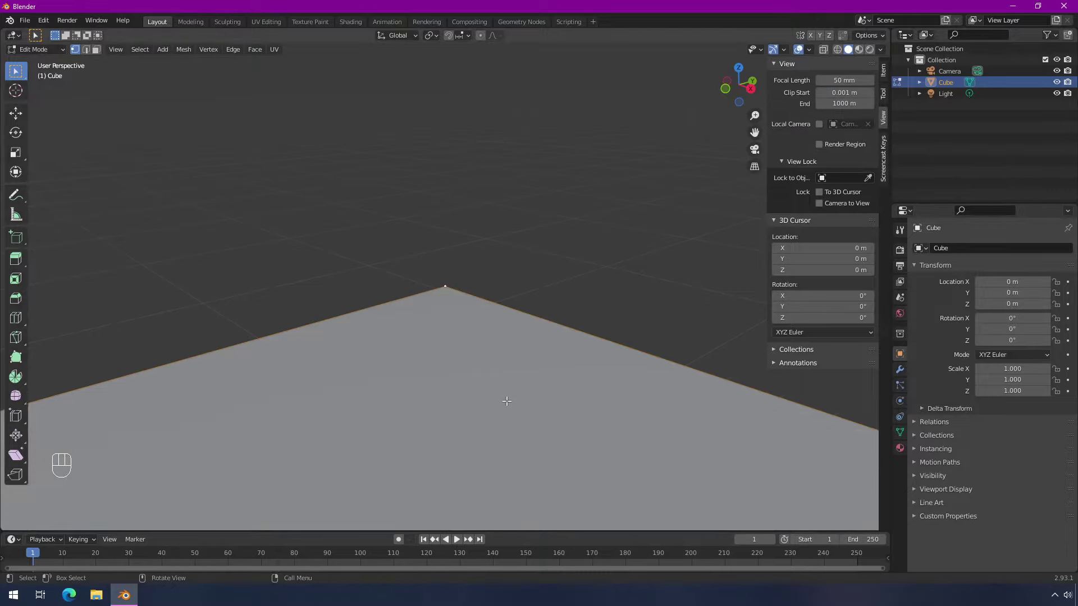
Step: Lower Clip Start to 0.0001 m and orbit the close-up to confirm the corner stays whole
middle_click_drag(527, 410, 522, 385)
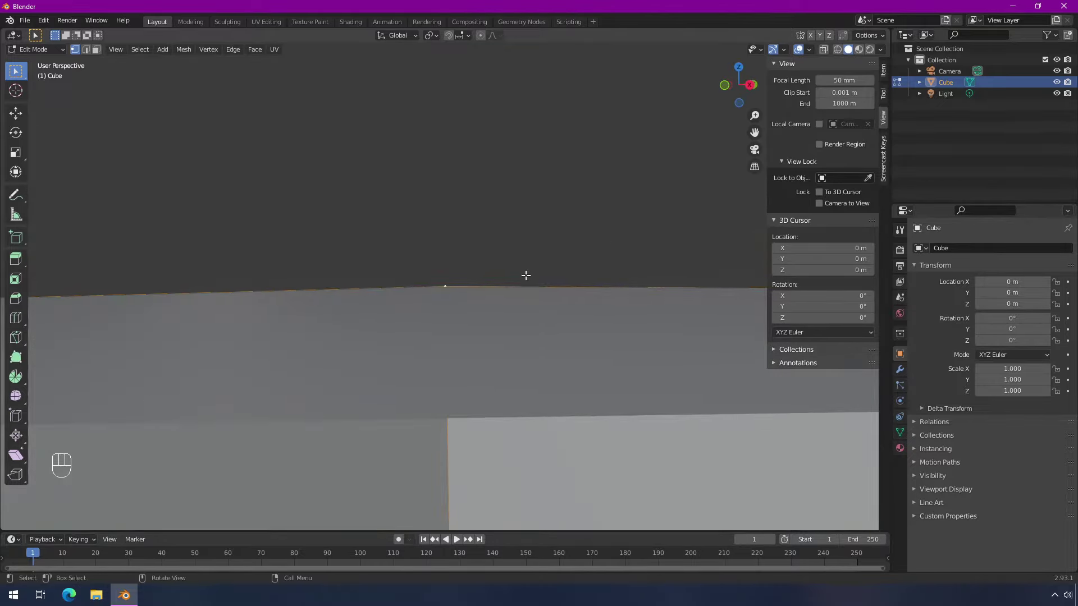
left_click(846, 92)
left_click(831, 92)
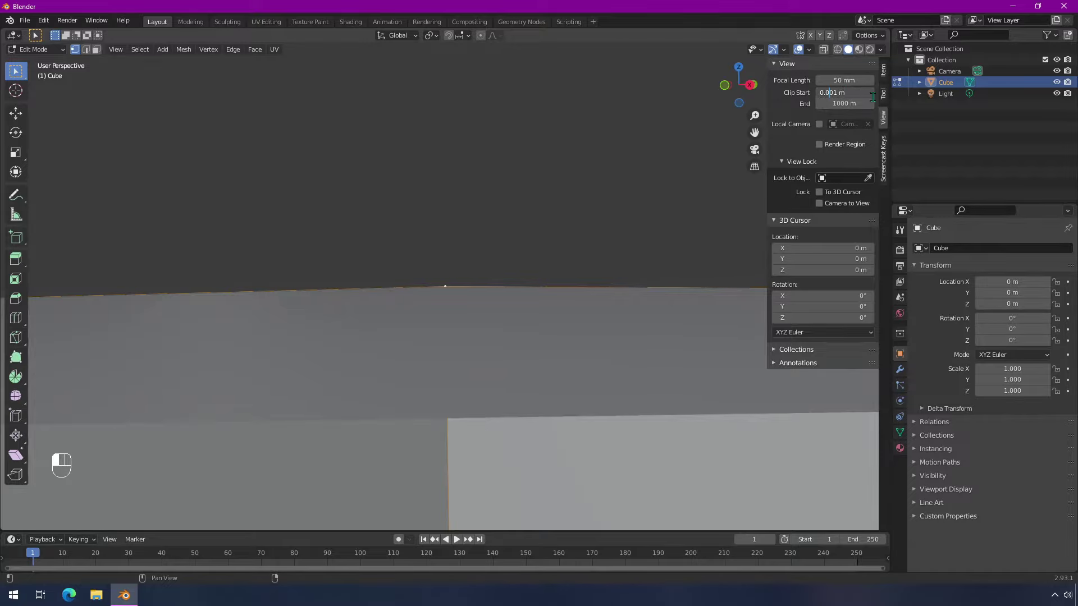
type("0")
key("Return")
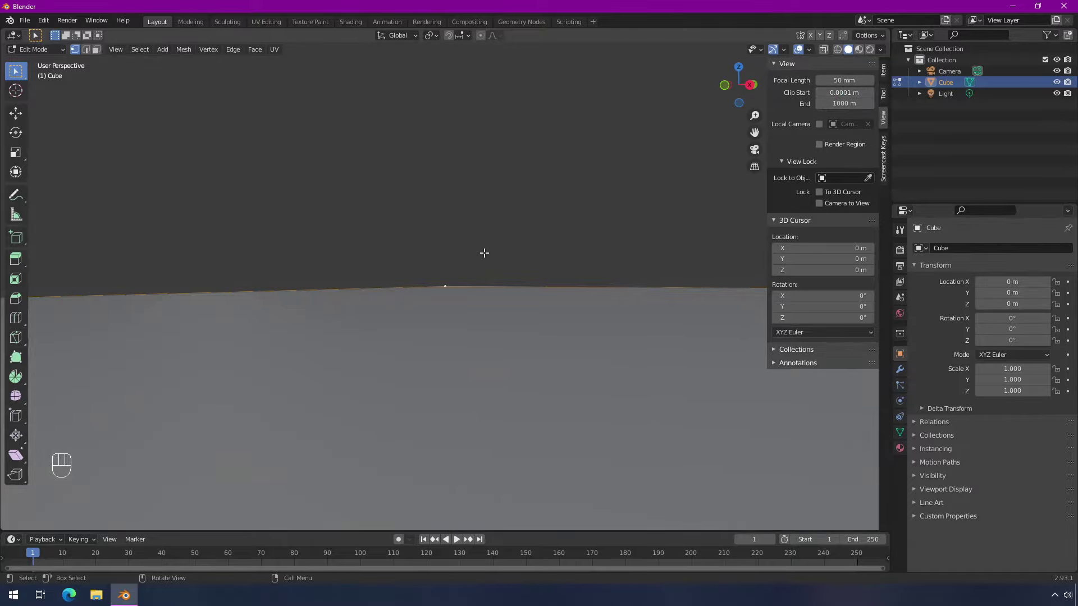
middle_click_drag(485, 251, 484, 251)
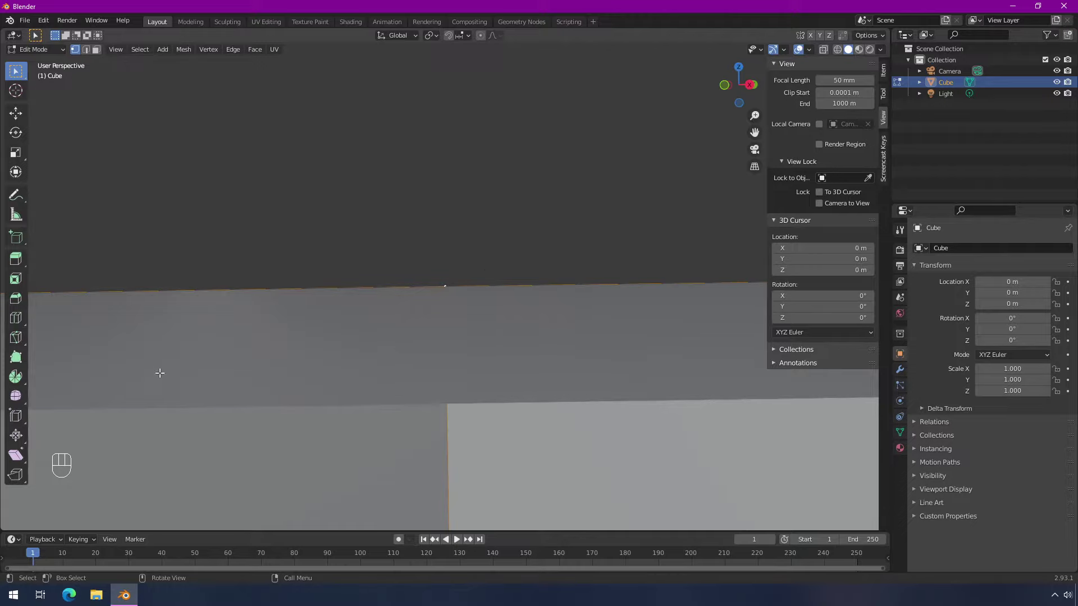
middle_click_drag(426, 317, 462, 342)
scroll(450, 341, "down", 3)
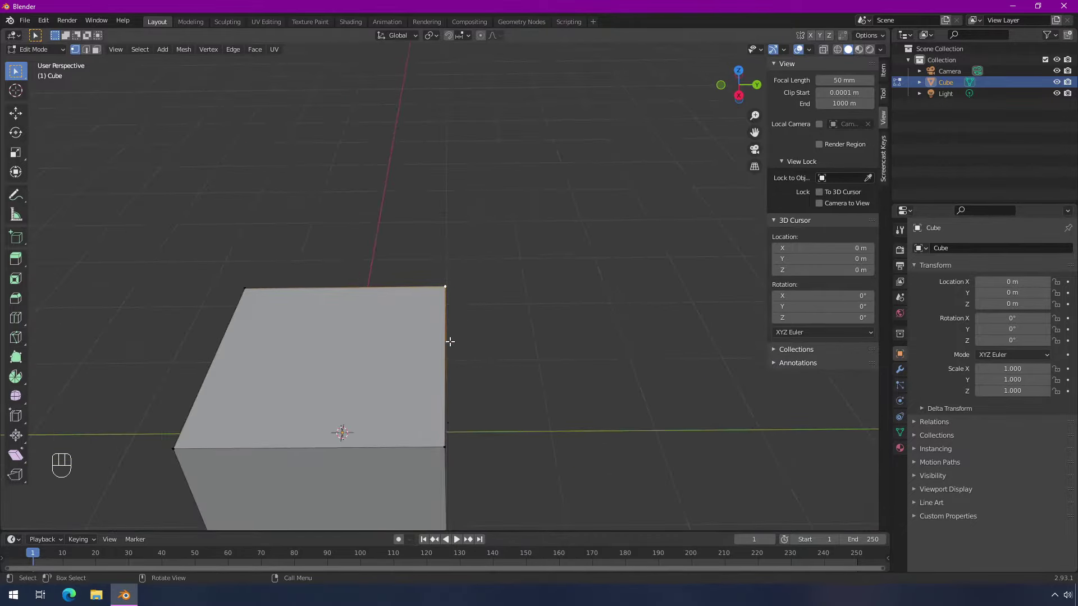
scroll(397, 345, "up", 5)
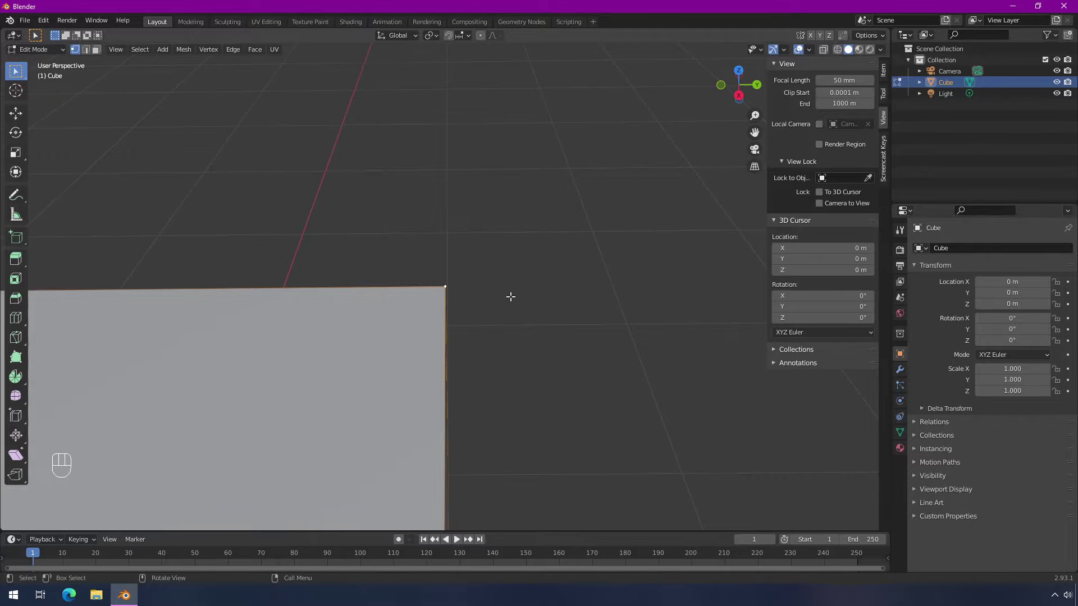
Step: Add a plane mesh at the origin and start scaling it up in Edit Mode
key("Tab")
scroll(385, 326, "down", 4)
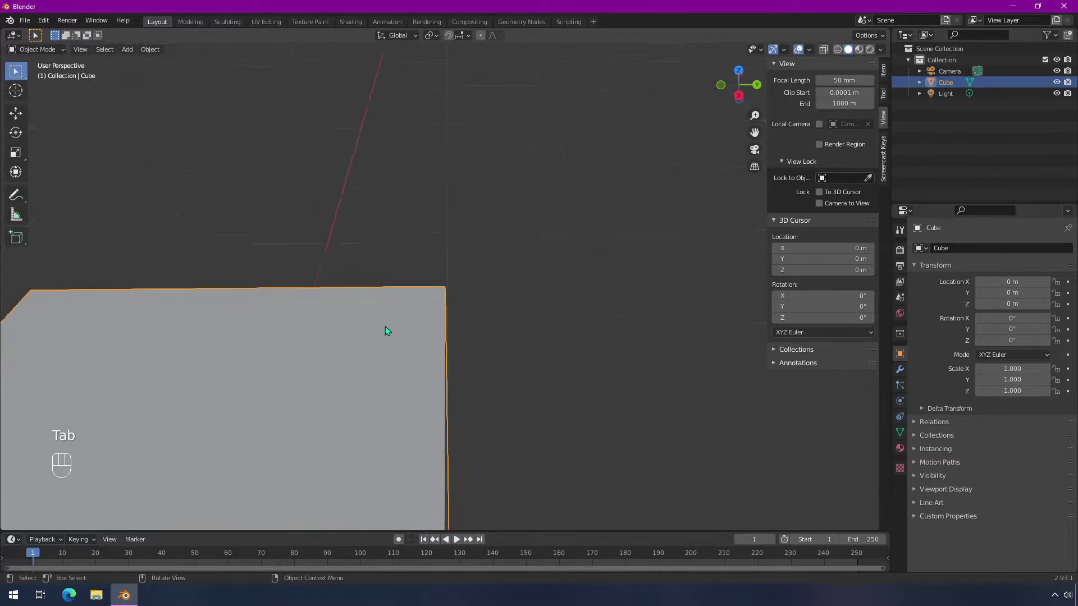
middle_click_drag(392, 329, 514, 334)
scroll(457, 337, "down", 3)
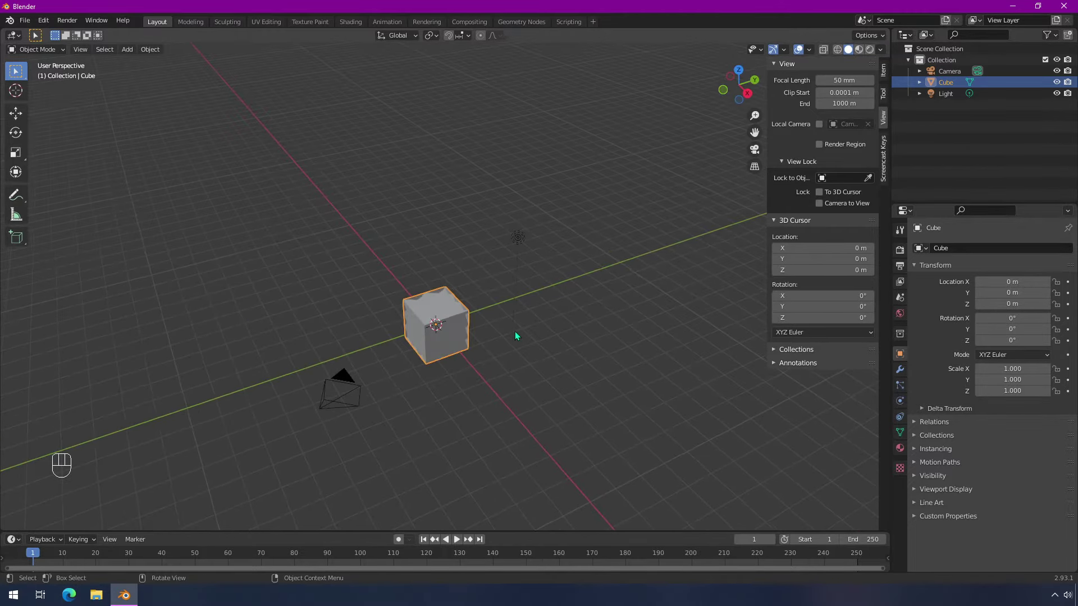
scroll(522, 326, "up", 2)
key("shift+a")
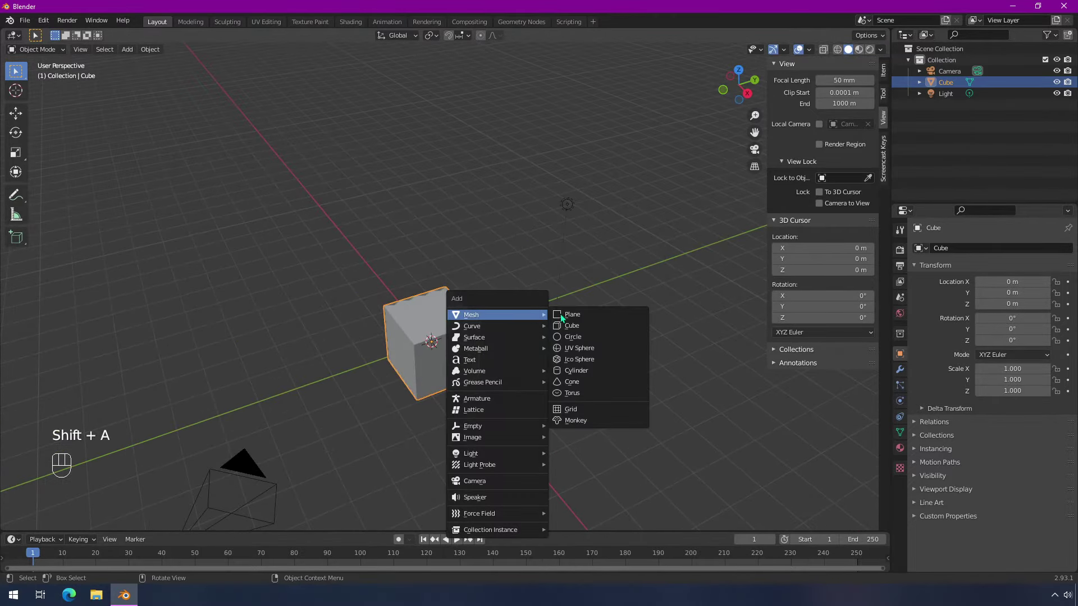
left_click(596, 314)
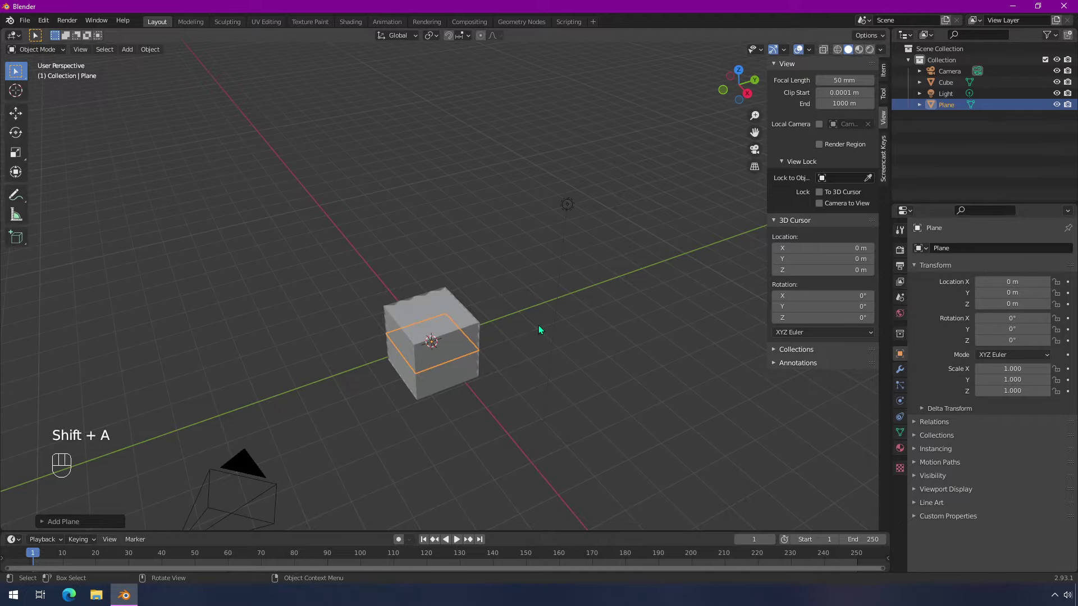
key("Tab")
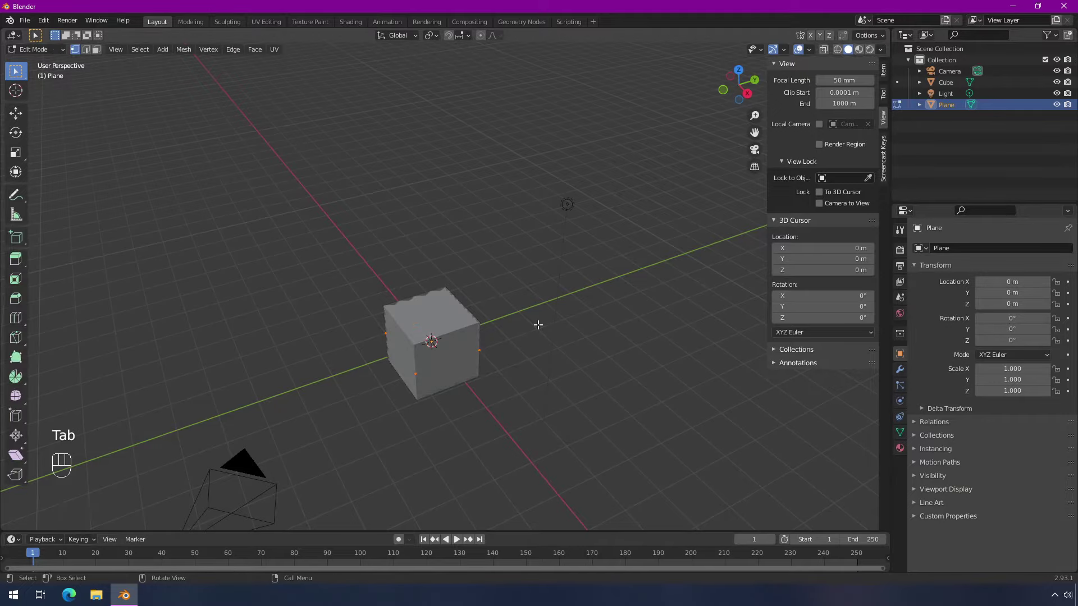
middle_click_drag(453, 342, 446, 334)
key("s")
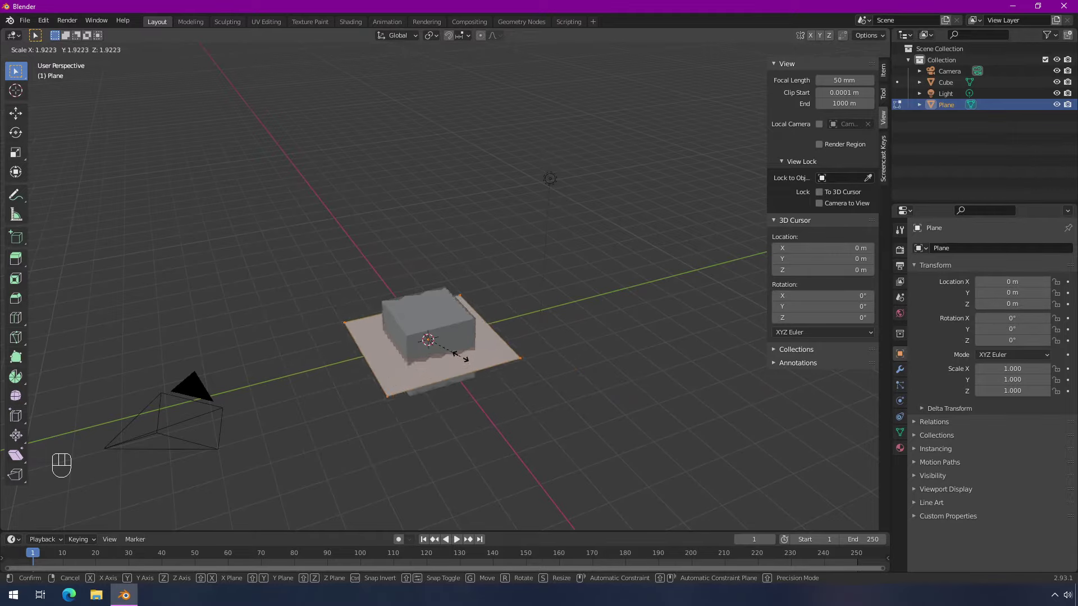
Step: Confirm the plane's enlarged size and set the viewport Clip Start to 0.001 m
left_click(559, 339)
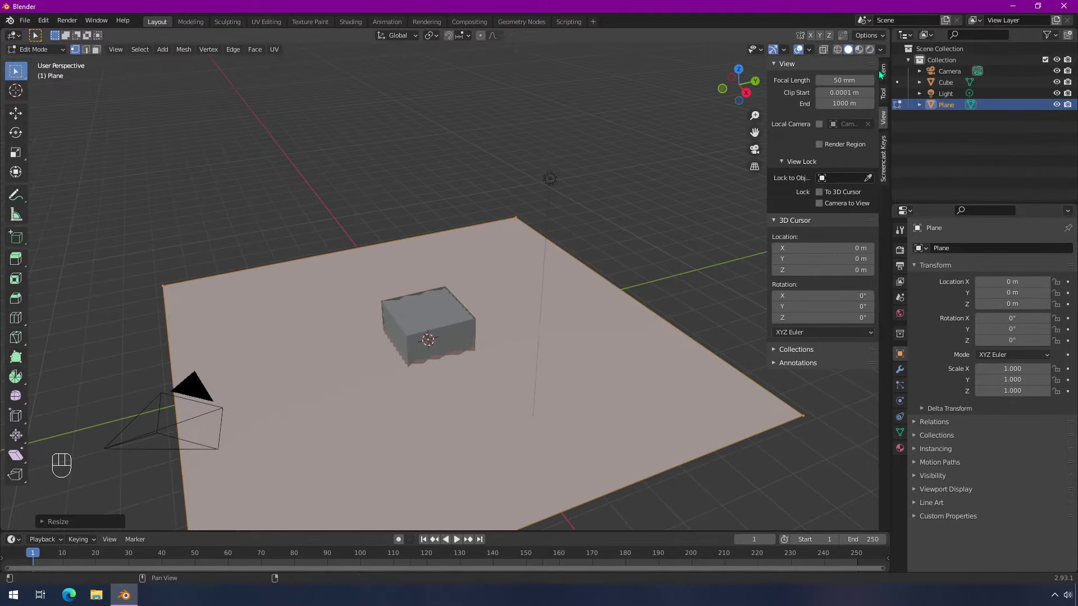
left_click(843, 92)
type(".001")
key("Return")
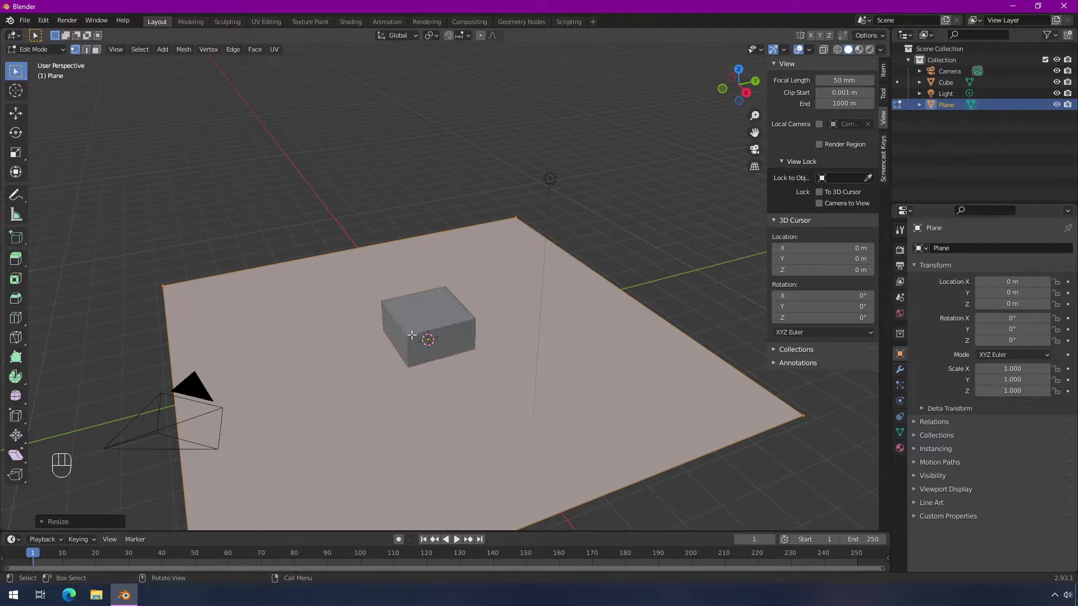
Step: Orbit to a top-down view of the enlarged plane and cube
middle_click_drag(416, 336, 530, 319)
scroll(482, 364, "up", 4)
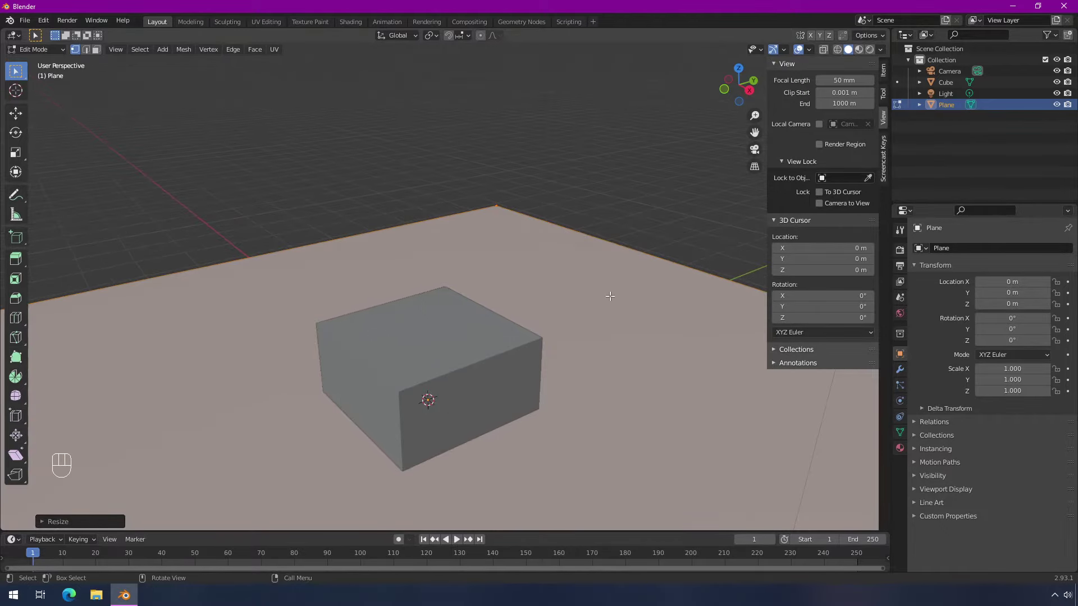
scroll(504, 285, "down", 3)
middle_click_drag(503, 292, 508, 318)
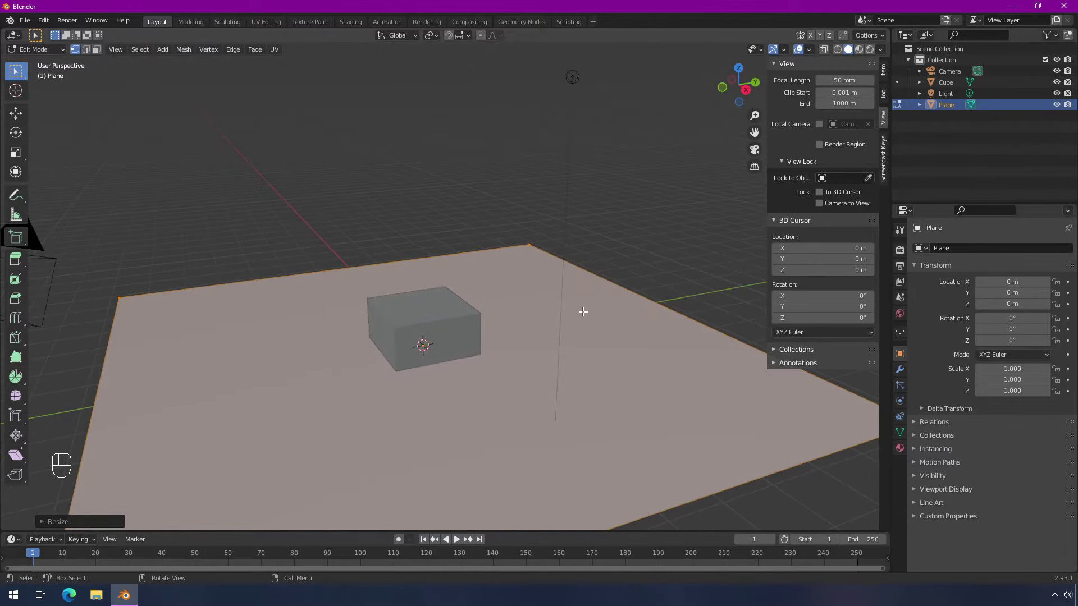
scroll(581, 310, "down", 3)
middle_click_drag(494, 330, 490, 359)
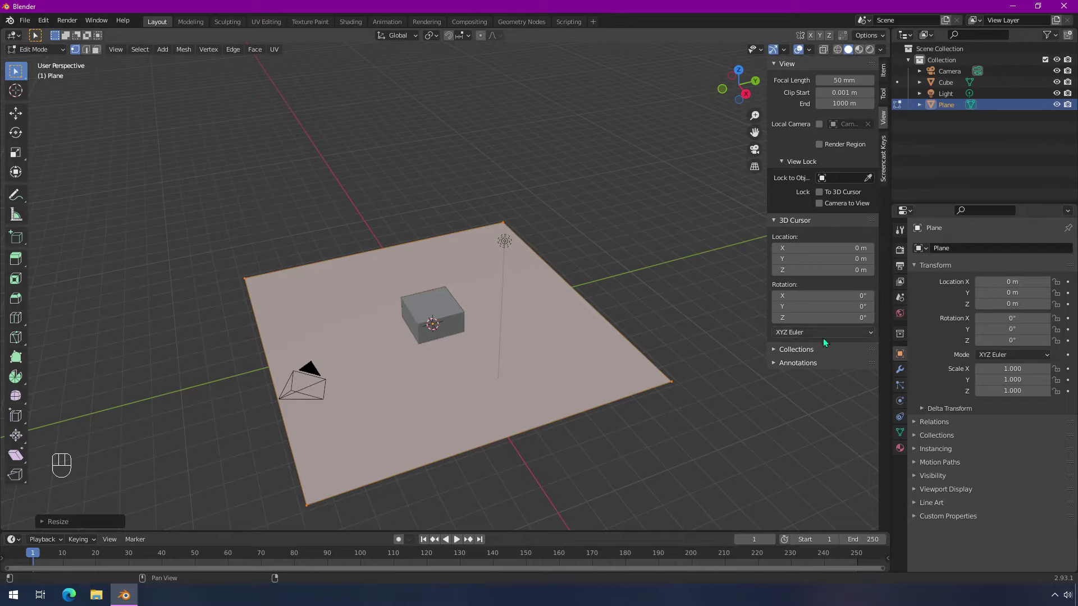
left_click(884, 71)
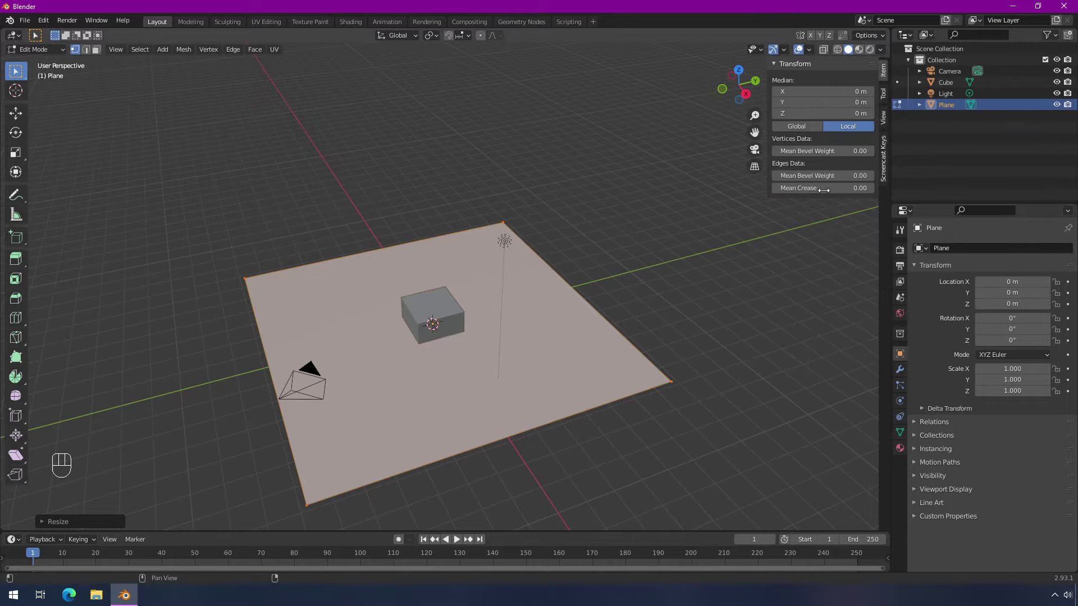
Step: Scale the plane object by 100 in Object Mode and orbit across the huge plane
key("Tab")
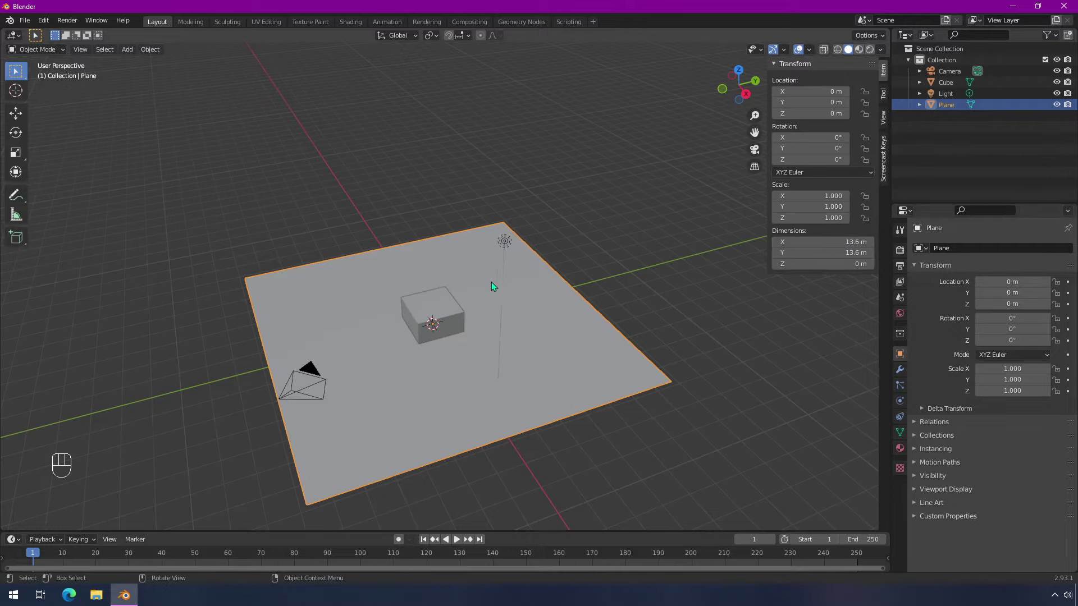
key("s")
type("100")
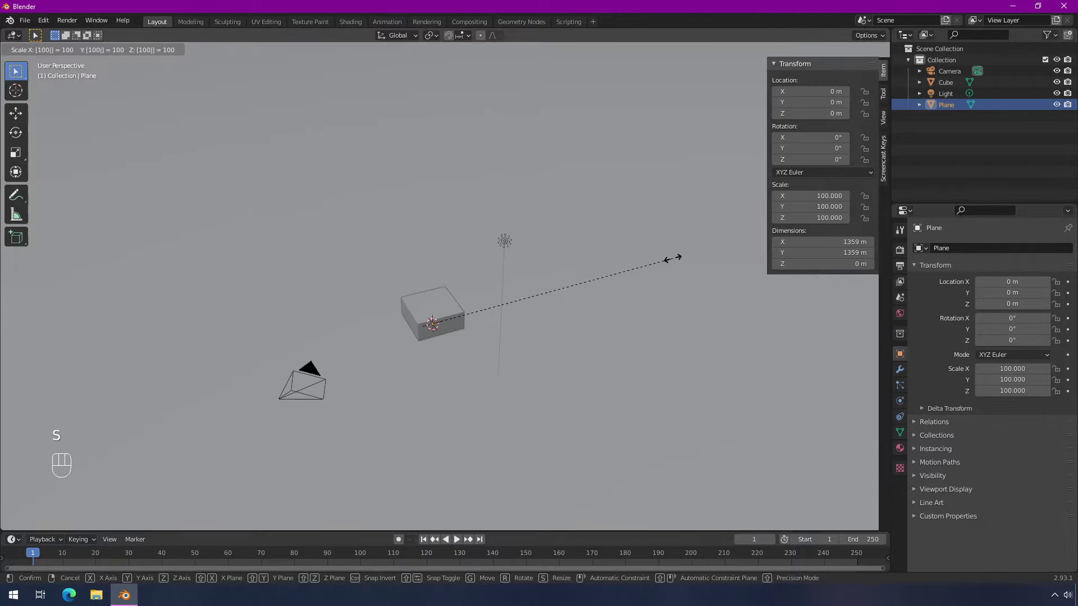
key("Return")
scroll(618, 303, "down", 5)
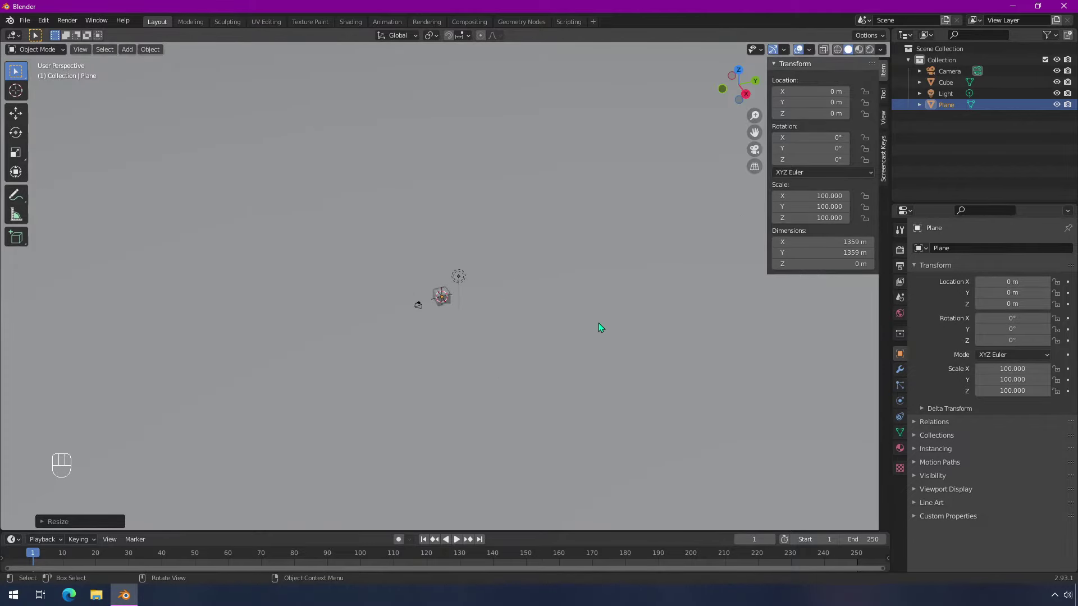
middle_click_drag(520, 378, 498, 391)
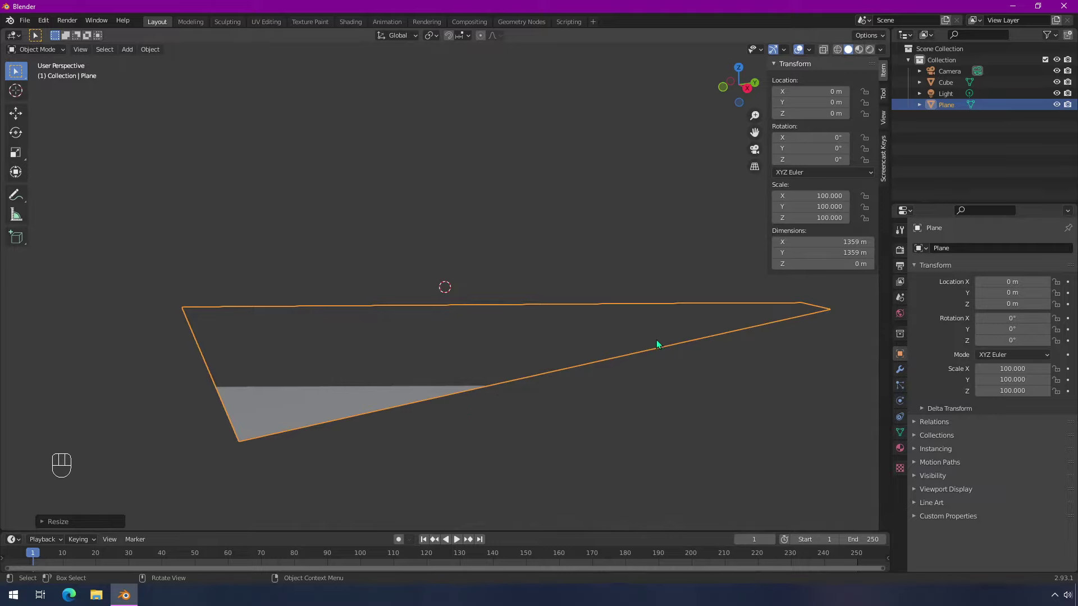
scroll(557, 366, "up", 2)
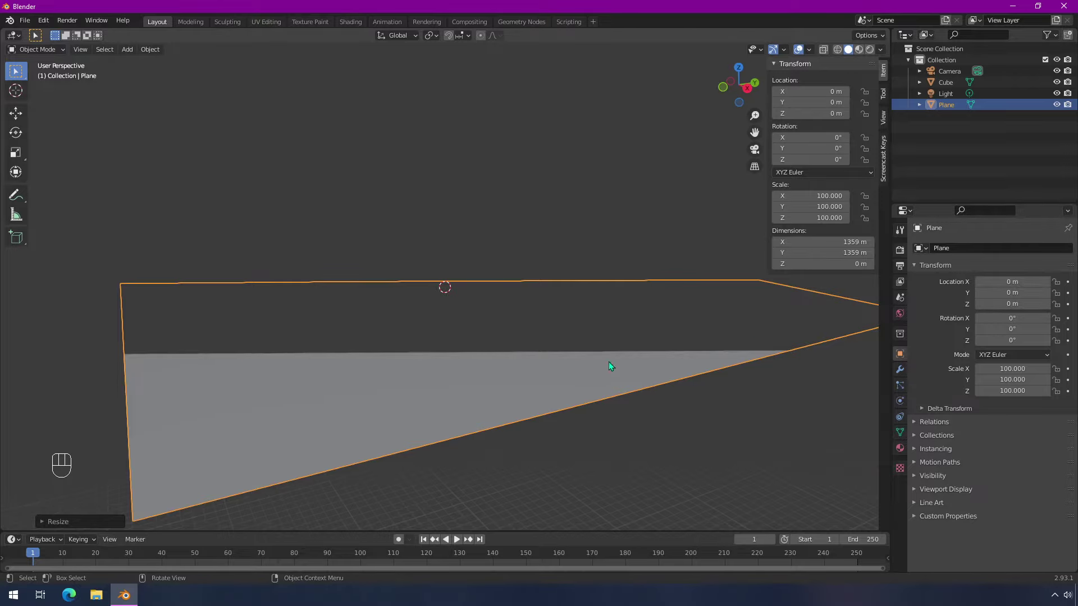
scroll(487, 322, "up", 1)
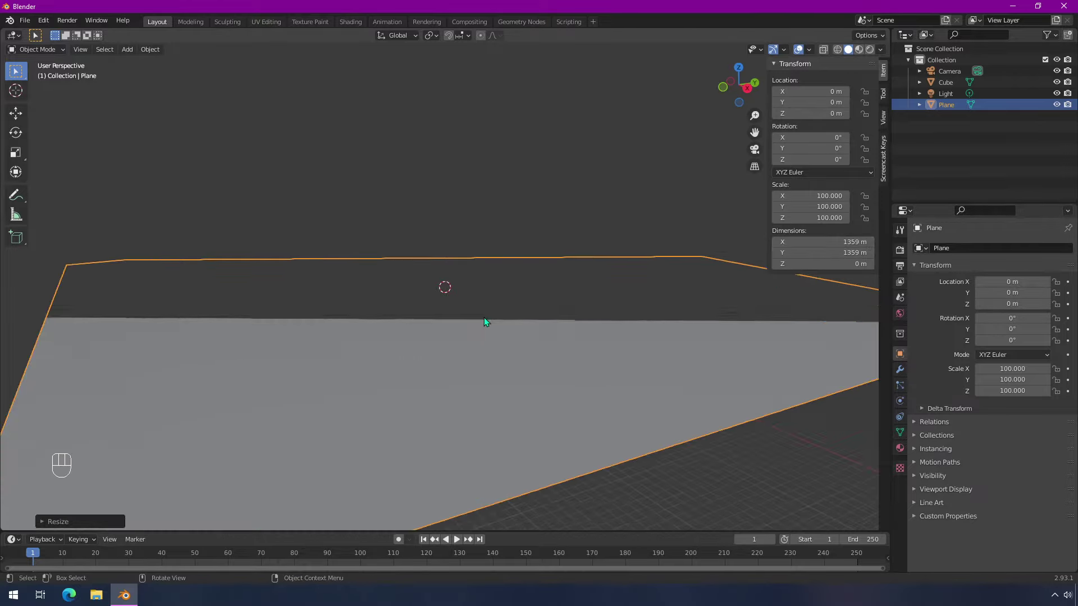
middle_click_drag(484, 318, 472, 345)
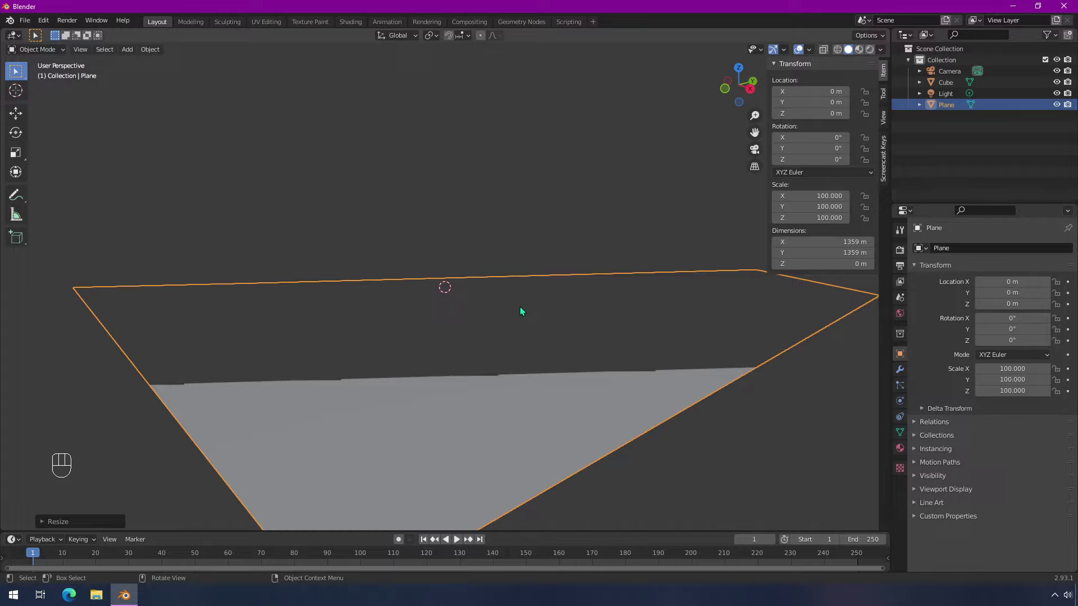
left_click(884, 117)
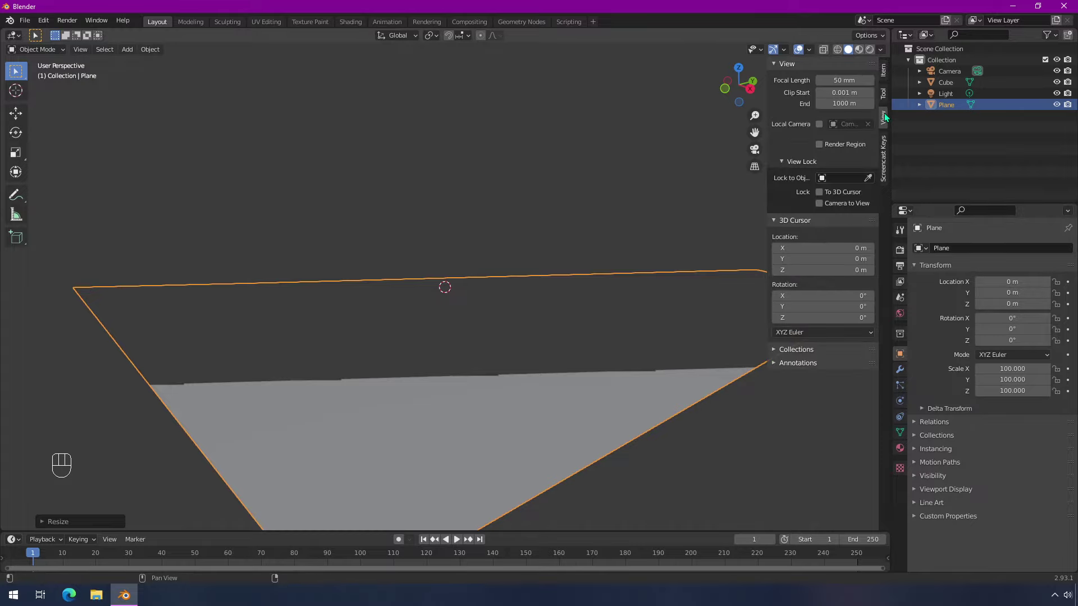
Step: Set the viewport Clip End to 10000 m so the whole plane shows, then enter Edit Mode
left_click(843, 104)
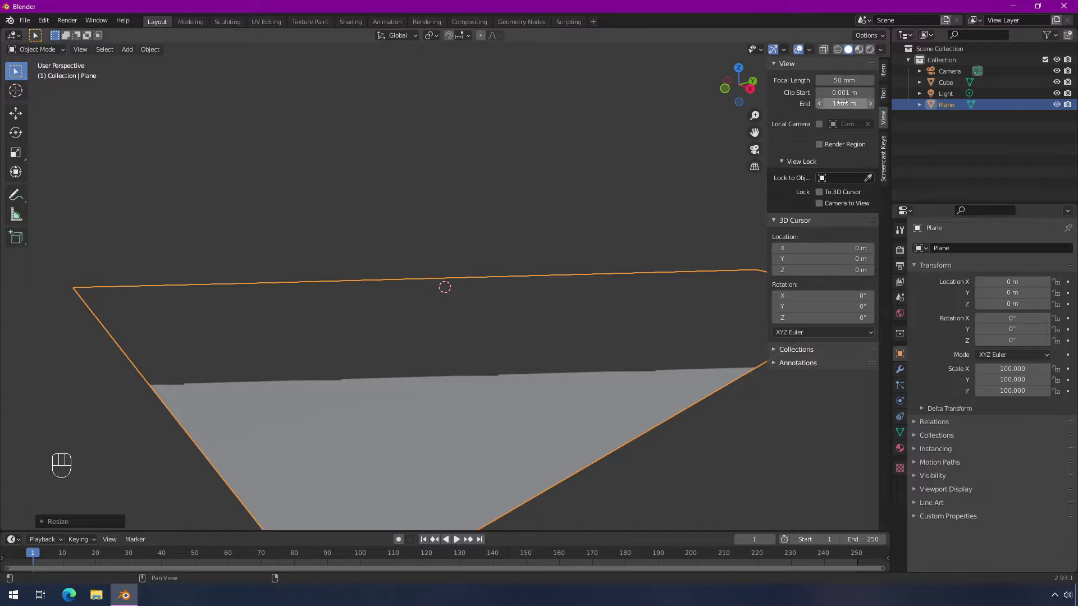
type("1")
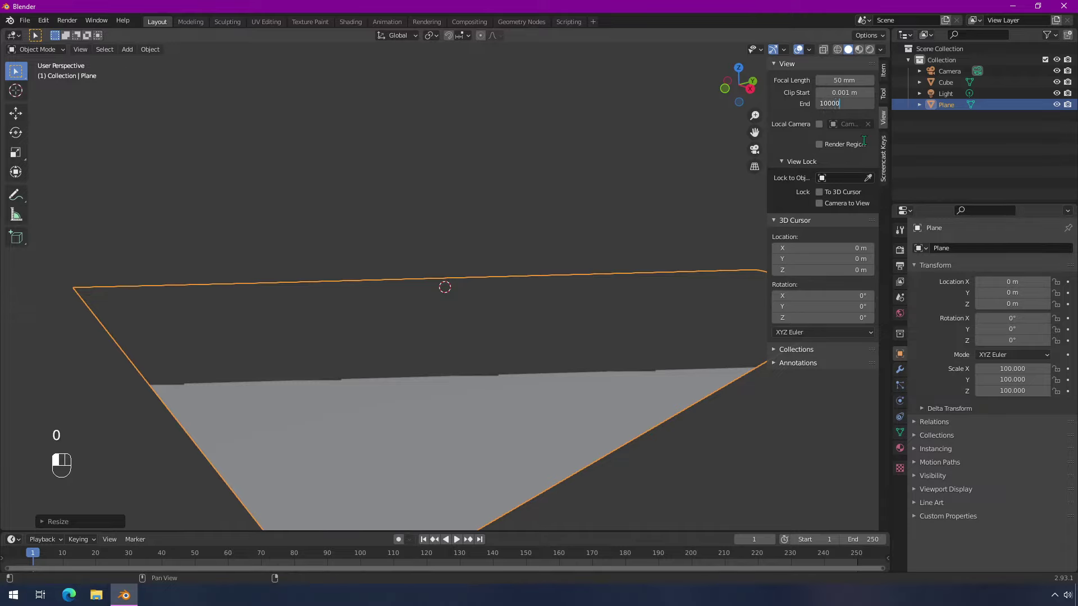
type("0000")
left_click(864, 141)
middle_click_drag(348, 327, 434, 326)
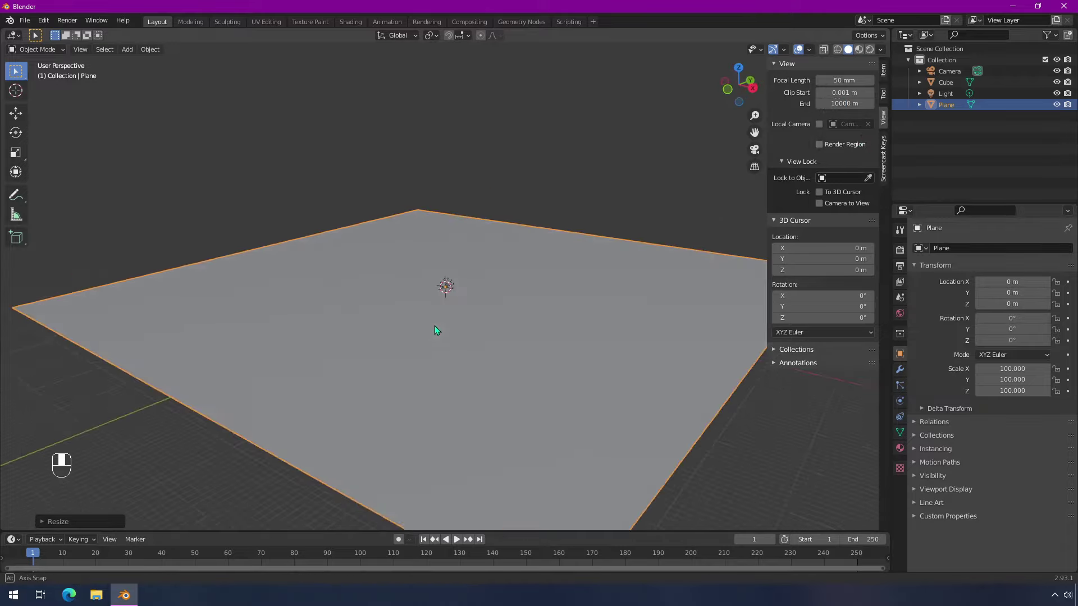
scroll(435, 330, "down", 10)
middle_click_drag(503, 325, 480, 348)
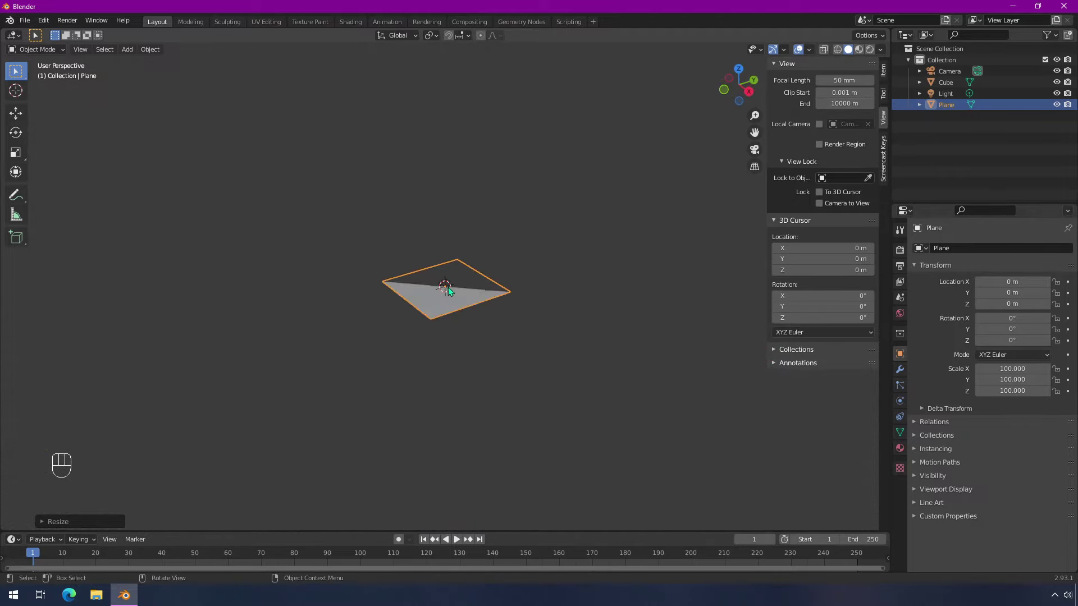
scroll(448, 285, "up", 8)
mouse_move(558, 319)
middle_mouse_down()
mouse_move(501, 308)
mouse_move(541, 320)
middle_mouse_up()
key("Tab")
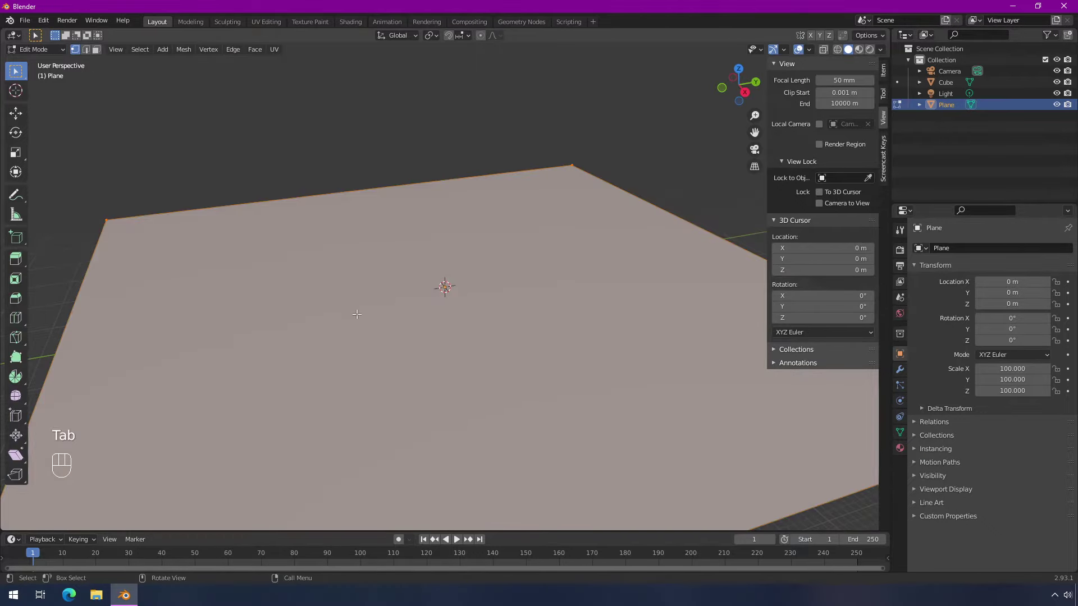
Step: Subdivide the plane mesh with 10 cuts
right_click(356, 312)
left_click(356, 313)
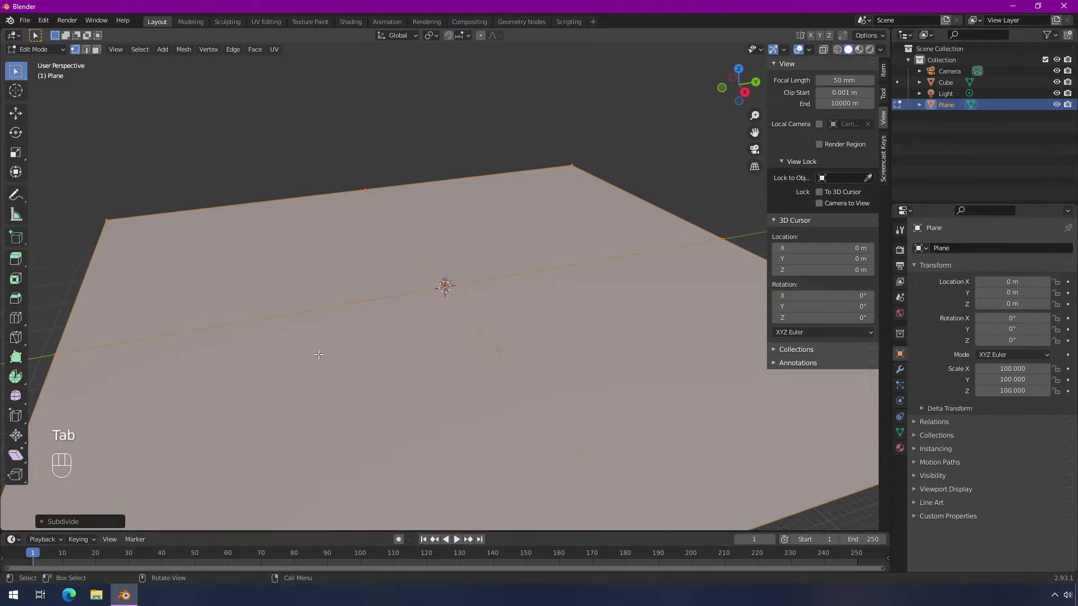
left_click(80, 522)
left_click_drag(145, 444, 202, 395)
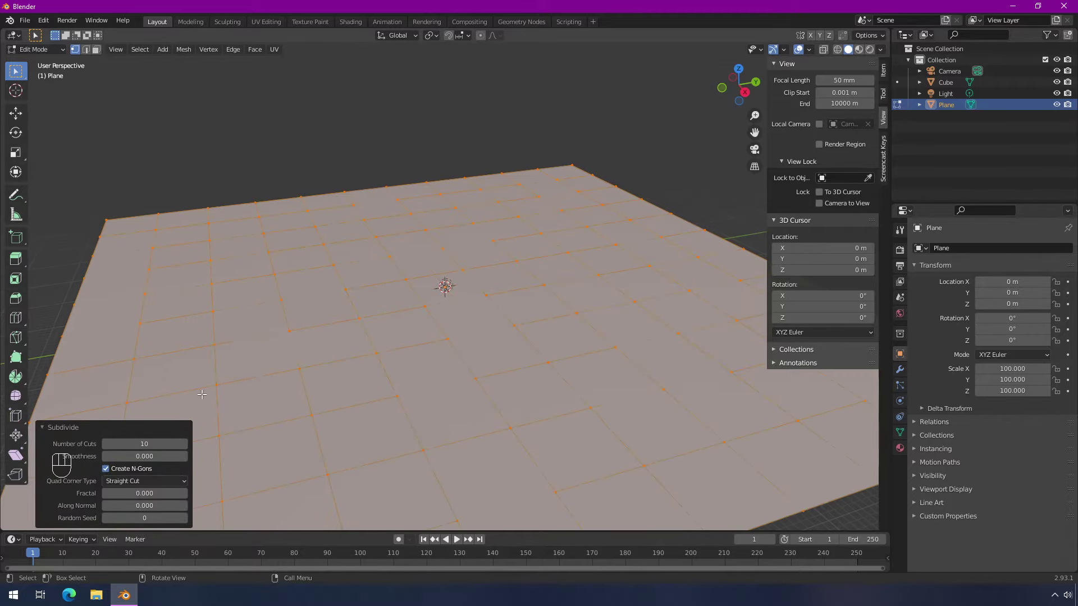
Step: Deselect the grid vertices and switch to the Sculpting workspace
key("Tab")
key("Tab")
left_click(270, 262)
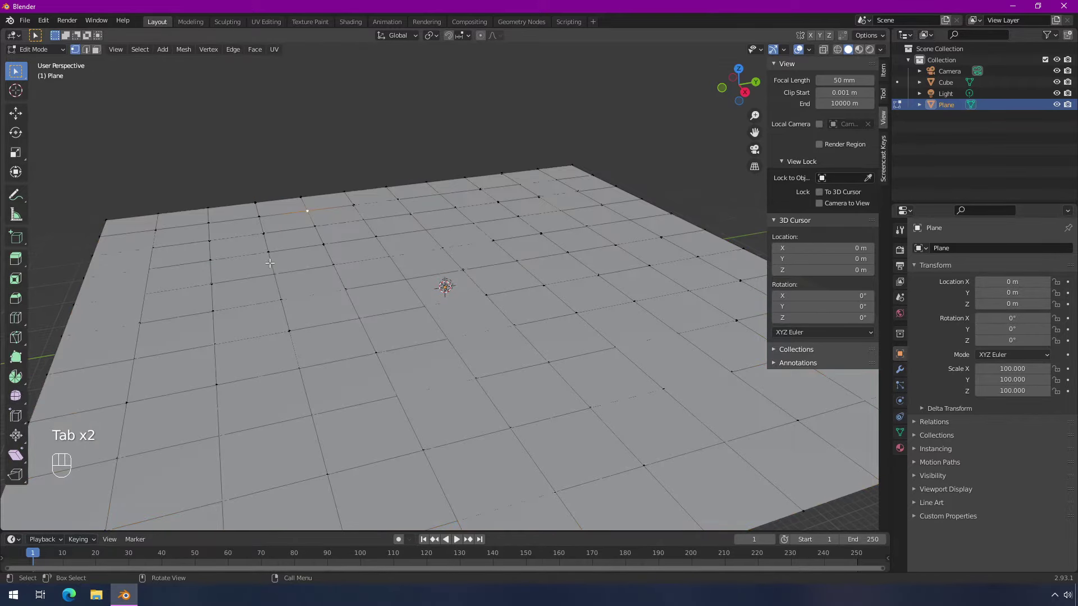
left_click(215, 23)
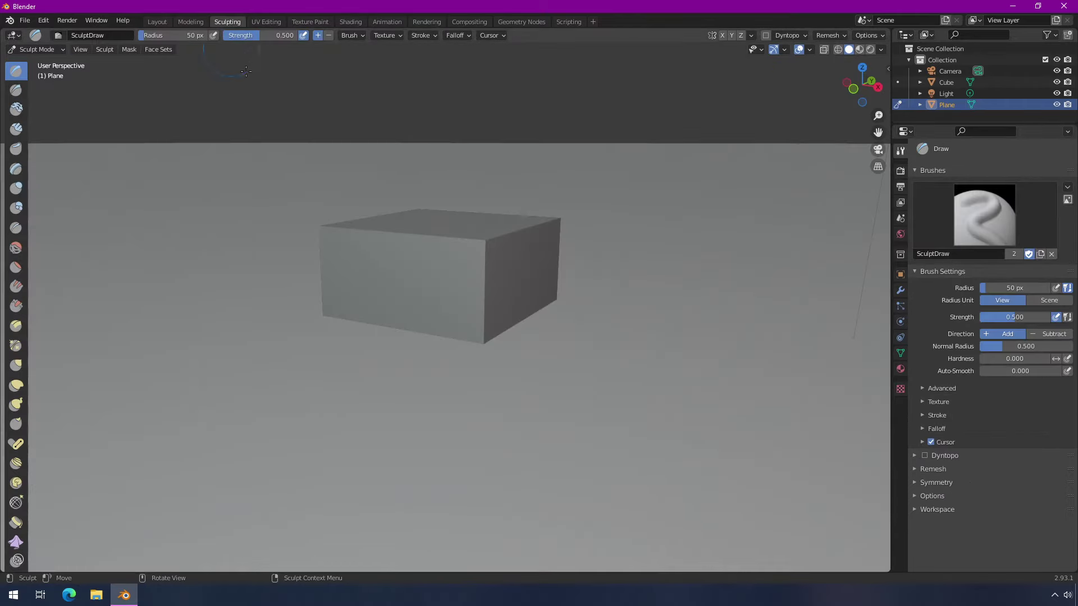
middle_click_drag(304, 237, 395, 326)
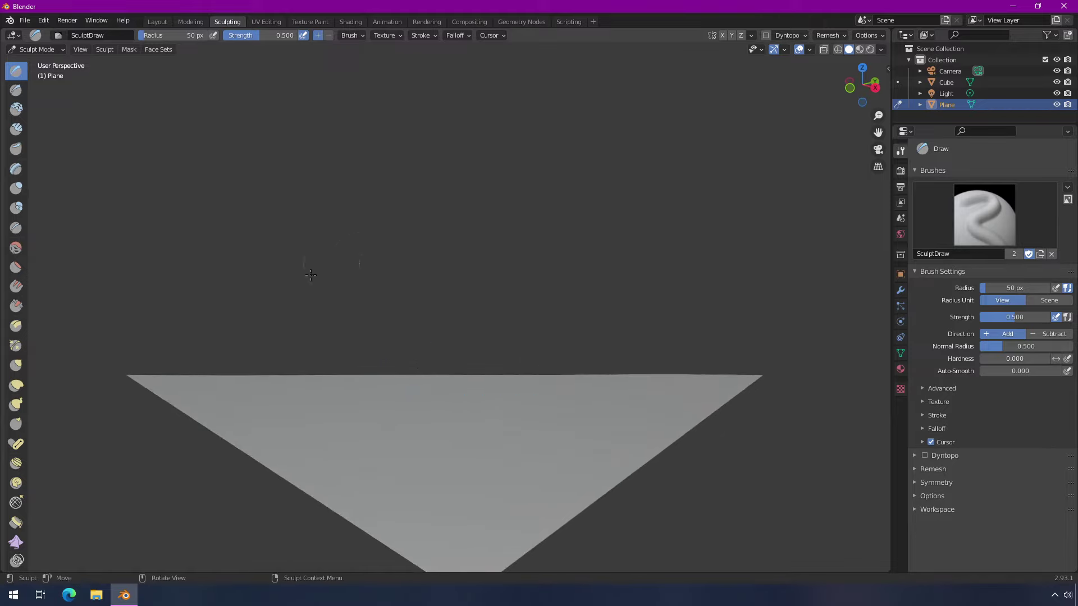
Step: Set the viewport's Clip End to 10000 m in the sidebar's View tab
left_click(887, 68)
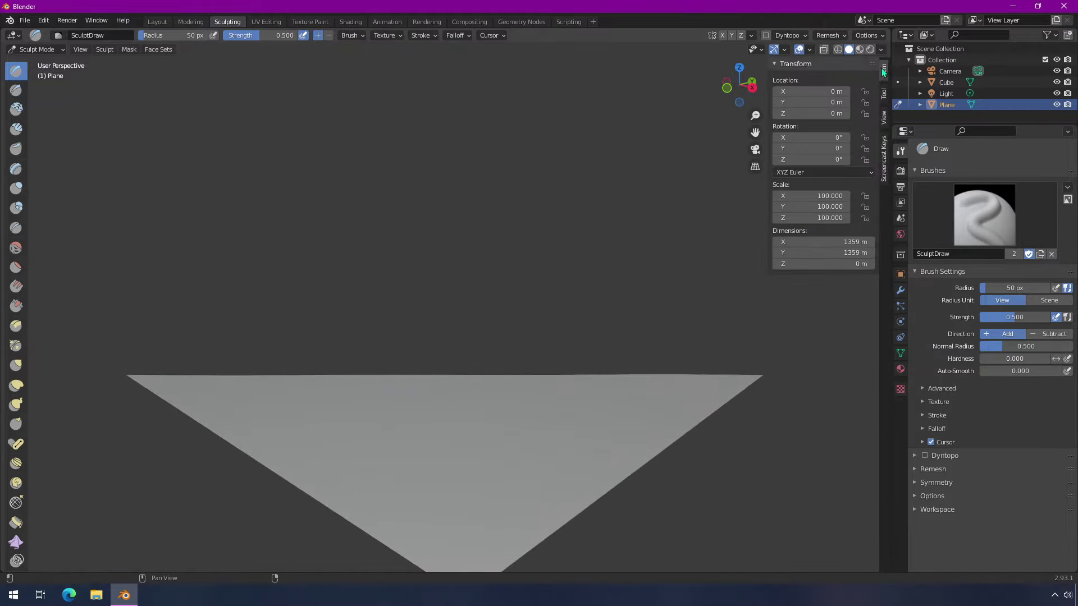
left_click(885, 119)
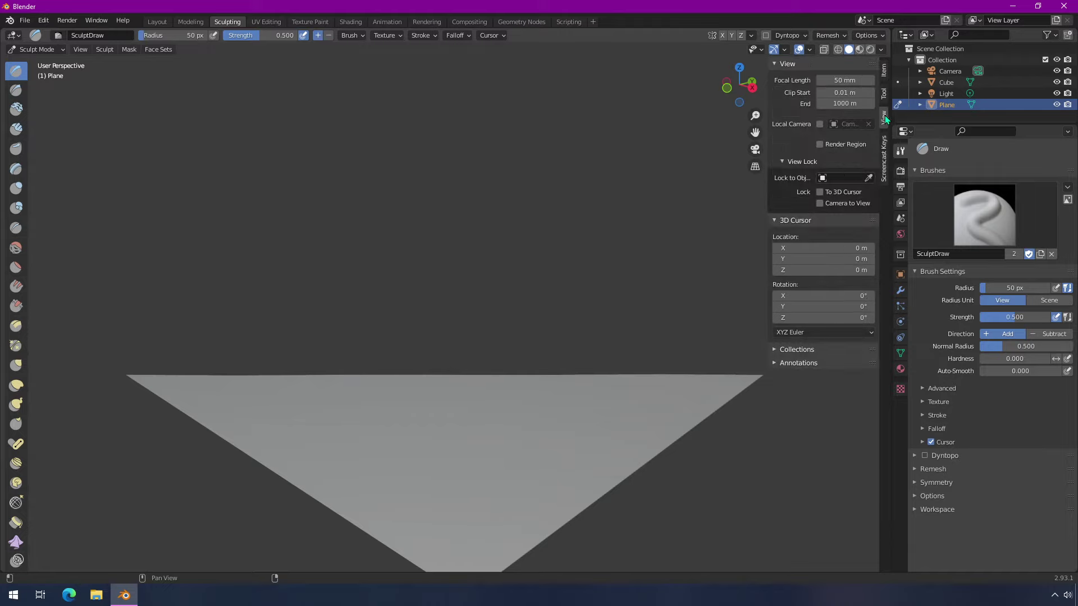
left_click(847, 104)
type("10000")
key("Return")
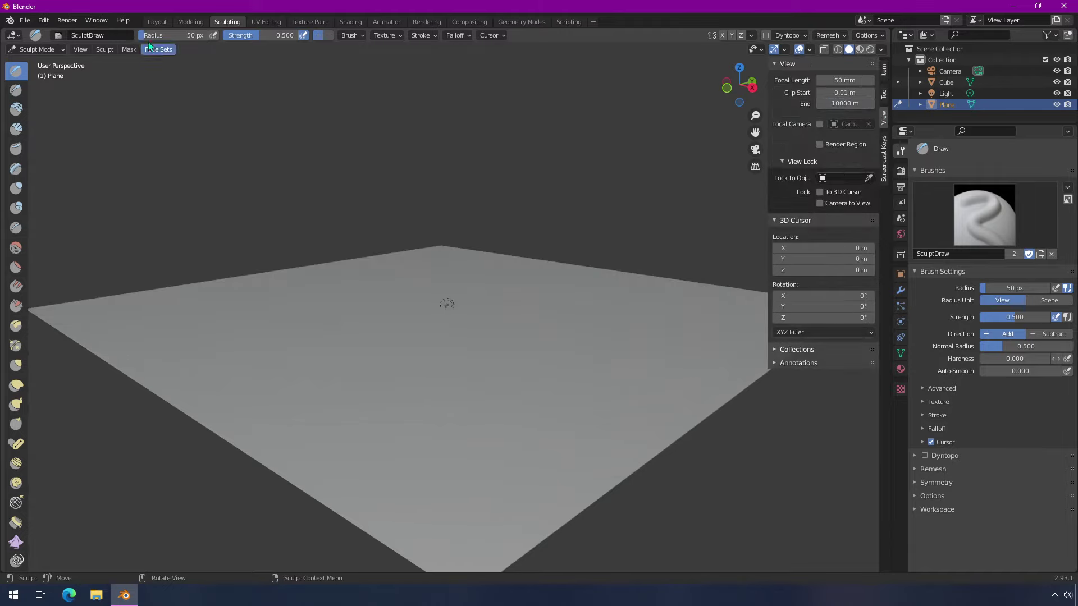
Step: Switch to Layout and back to Sculpting, then orbit to view the plane from above
left_click(159, 24)
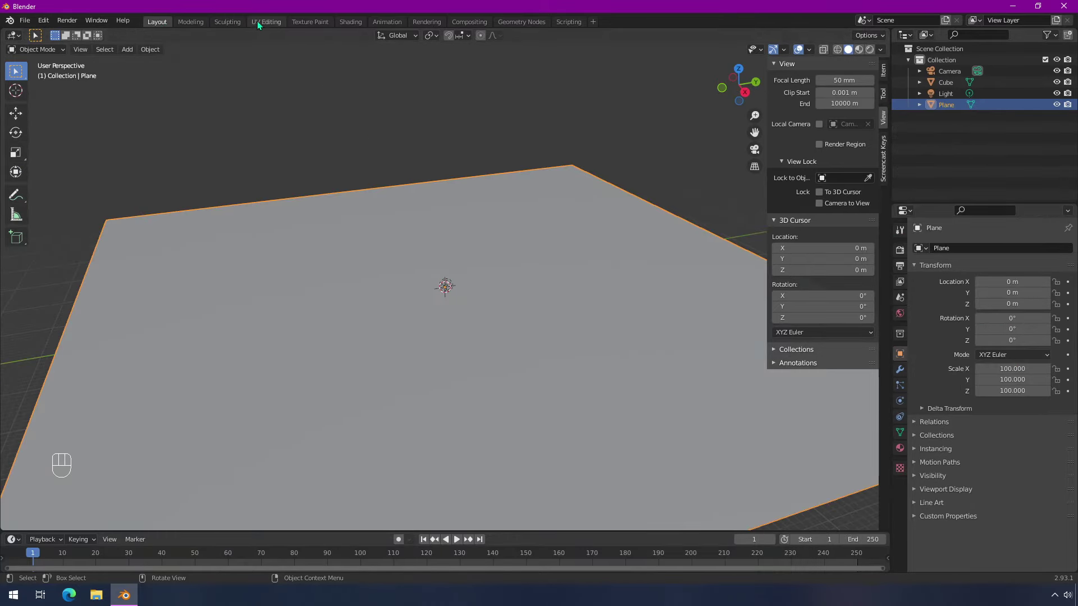
left_click(212, 22)
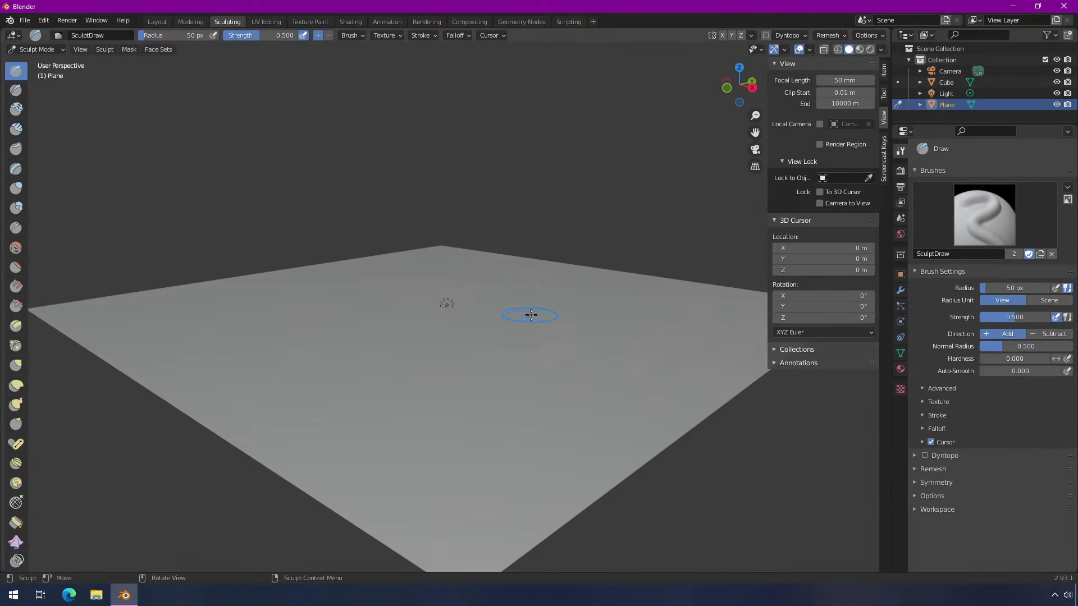
middle_click_drag(531, 315, 513, 322)
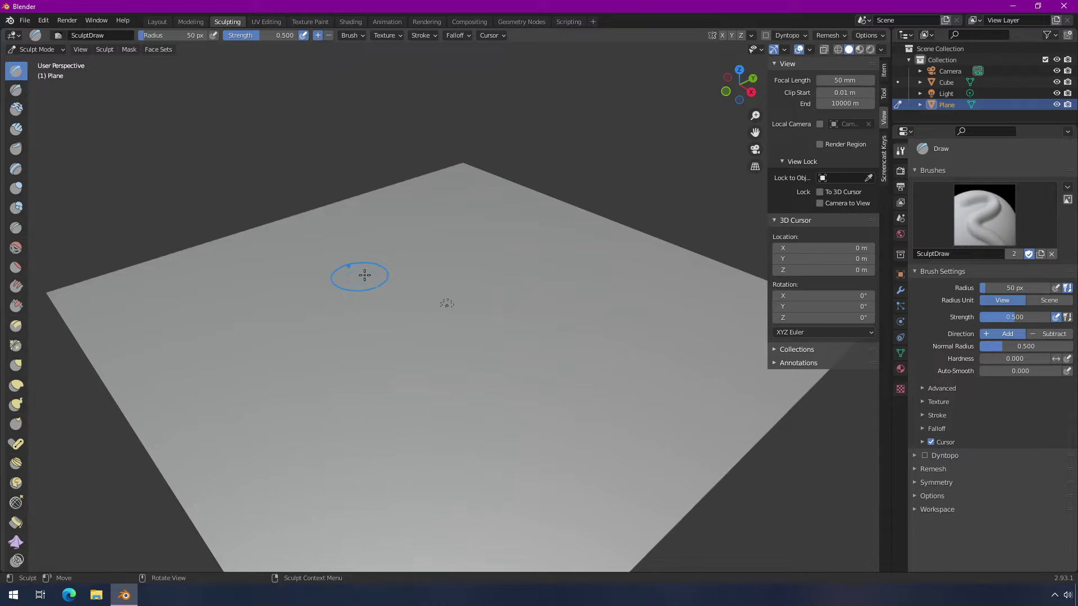
Step: Set the brush radius to 132 px and sculpt raised hills across the plane
key("f")
left_click(374, 248)
mouse_move(303, 247)
left_mouse_down()
mouse_move(494, 222)
mouse_move(470, 179)
mouse_move(361, 234)
mouse_move(144, 294)
mouse_move(170, 348)
left_mouse_up()
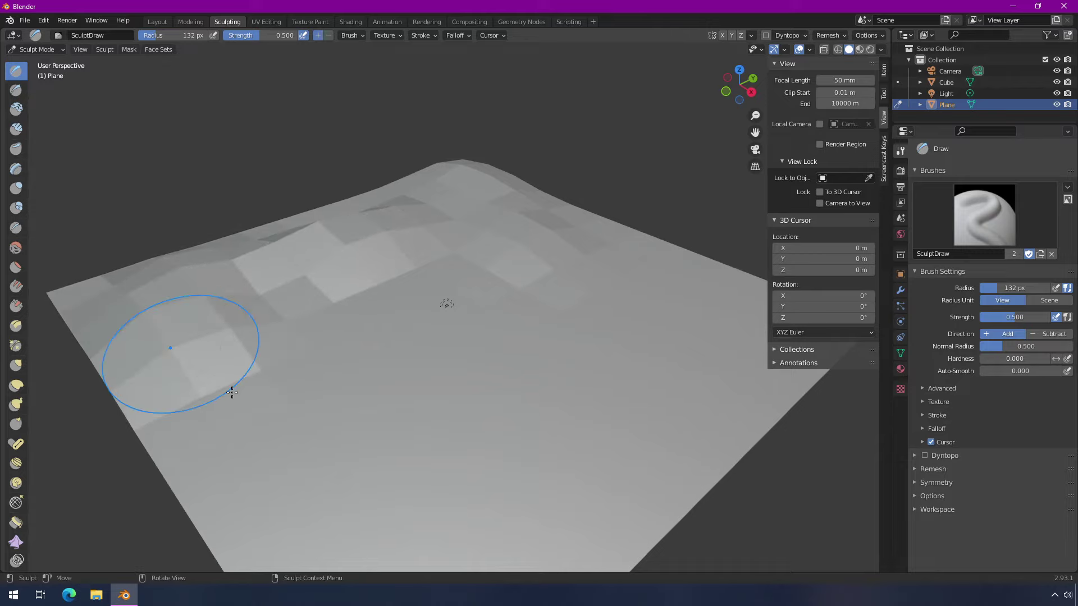
mouse_move(428, 541)
left_mouse_down()
mouse_move(630, 457)
mouse_move(610, 258)
mouse_move(661, 309)
left_mouse_up()
Step: Inspect the terrain's wireframe in Edit Mode from a low angle, then go to Layout
key("Tab")
scroll(465, 348, "up", 3)
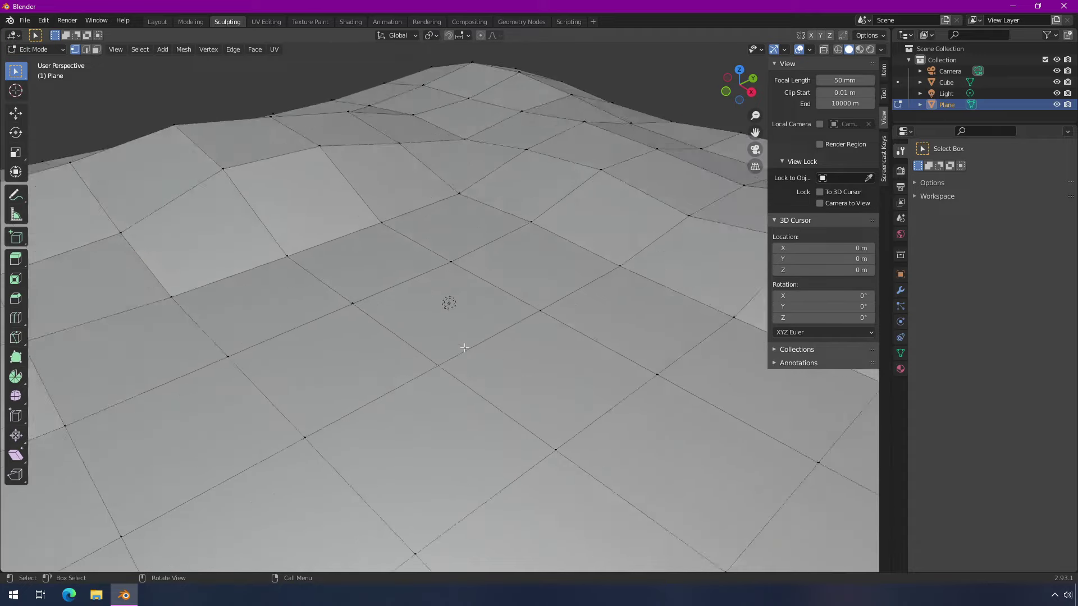
scroll(465, 348, "up", 2)
key("Tab")
key("Tab")
scroll(498, 343, "down", 5)
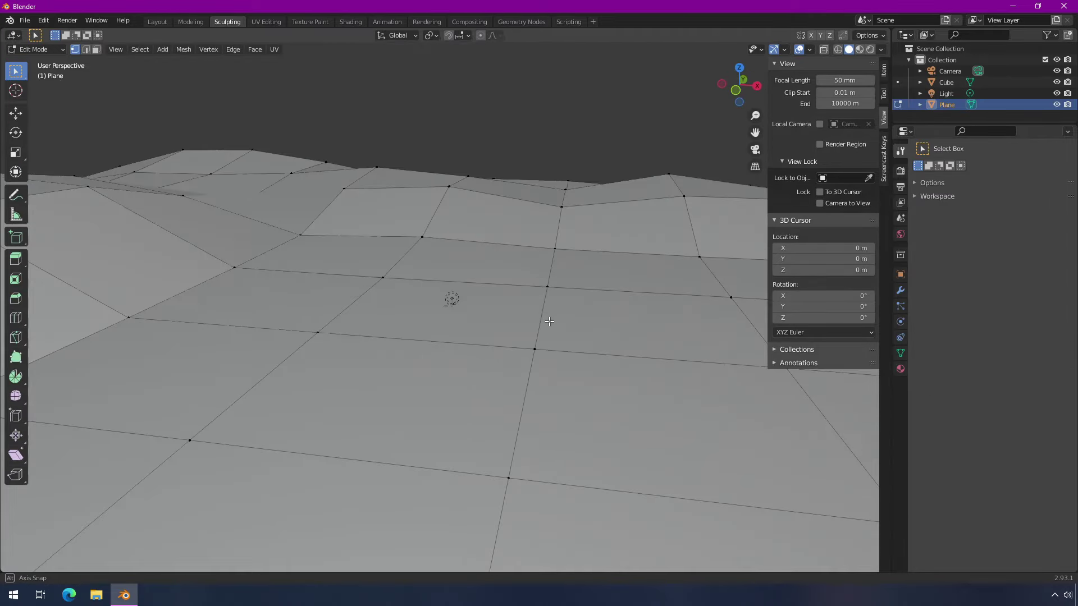
middle_click_drag(547, 320, 497, 308)
scroll(497, 308, "up", 5)
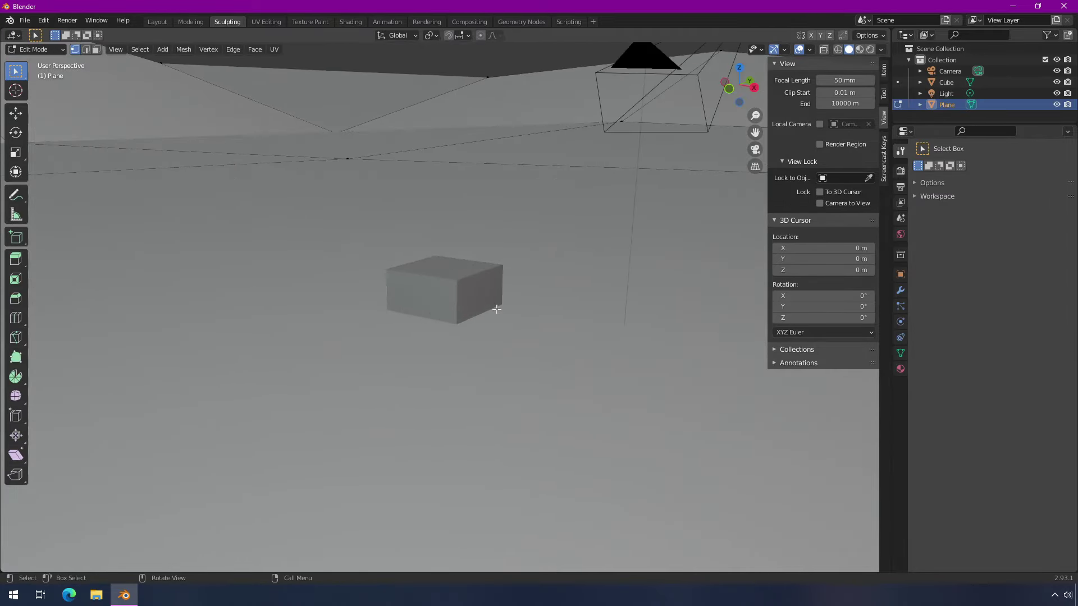
key("Tab")
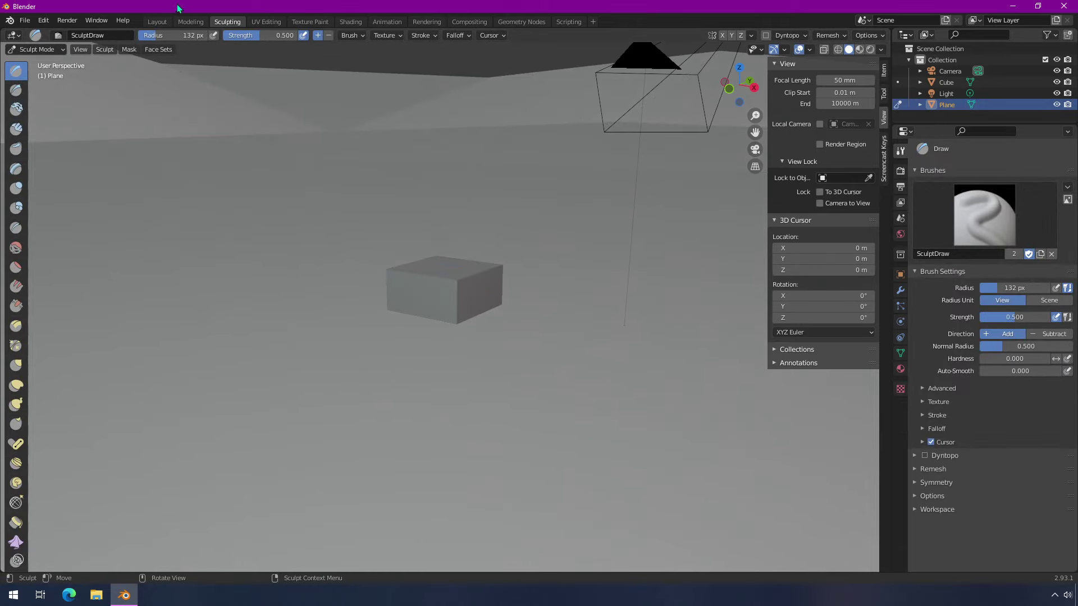
left_click(157, 21)
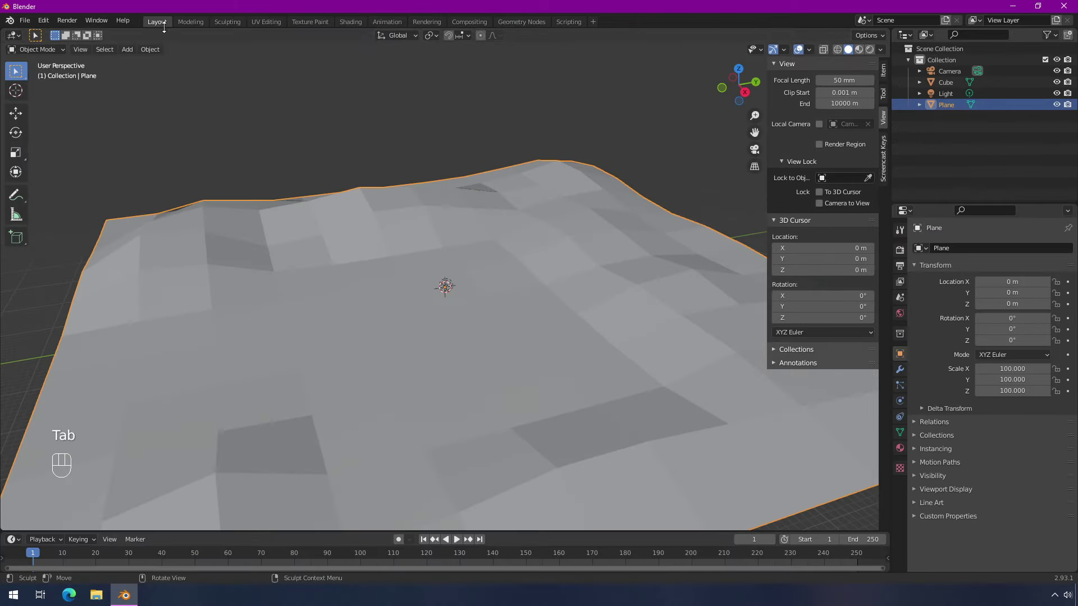
Step: Select and frame the Cube, then zoom and orbit to view it near and far against the hills
left_click(946, 82)
key("KP_Decimal")
scroll(387, 308, "down", 3)
middle_click_drag(398, 385, 433, 366)
scroll(456, 298, "down", 10)
middle_click_drag(469, 271, 561, 273)
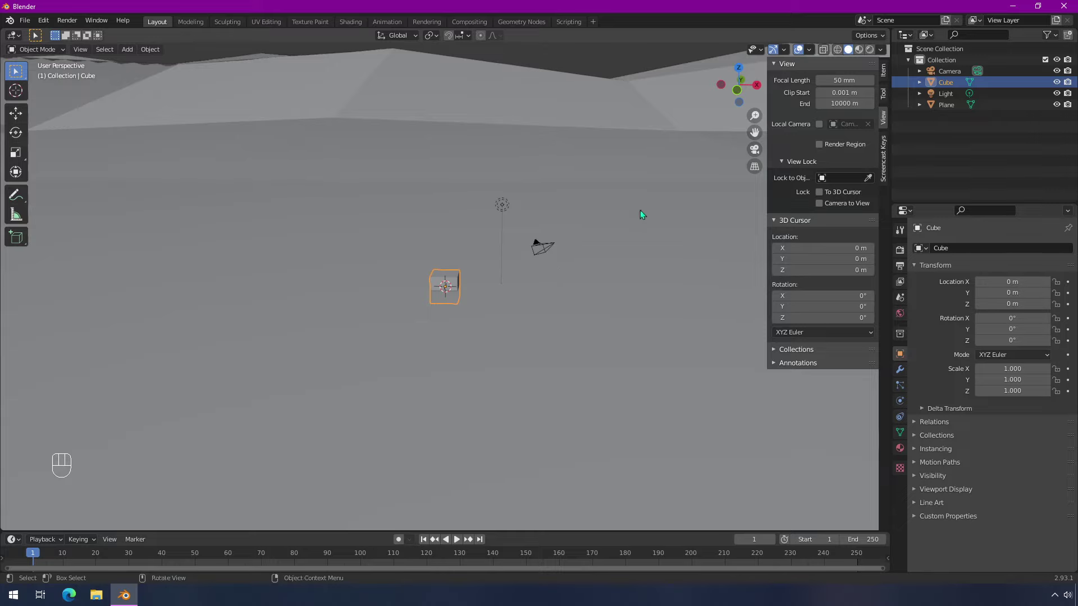
scroll(483, 301, "up", 5)
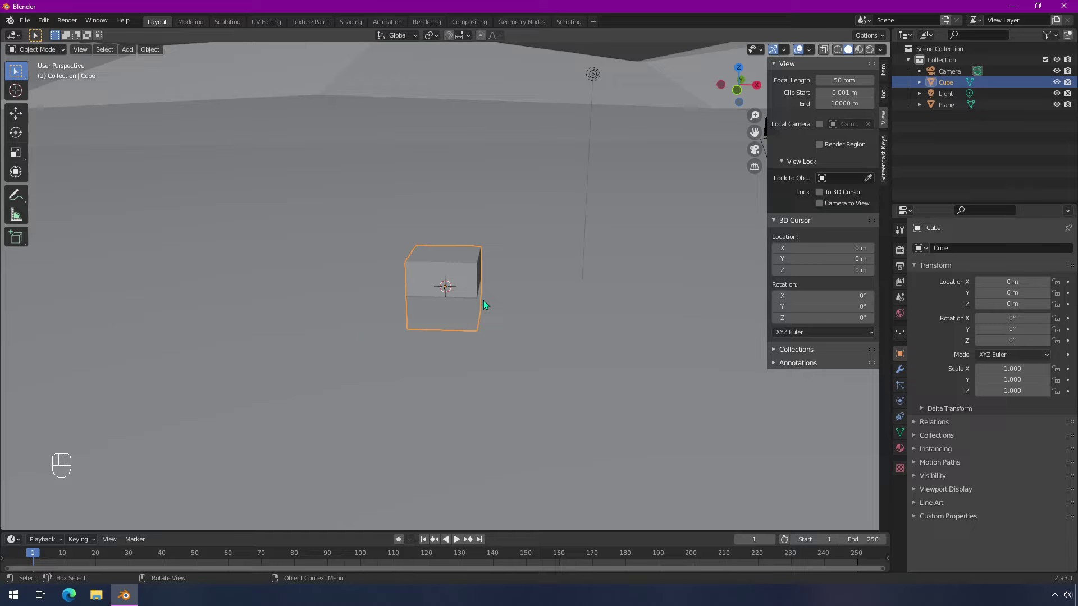
scroll(484, 301, "up", 4)
middle_click_drag(548, 308, 528, 298)
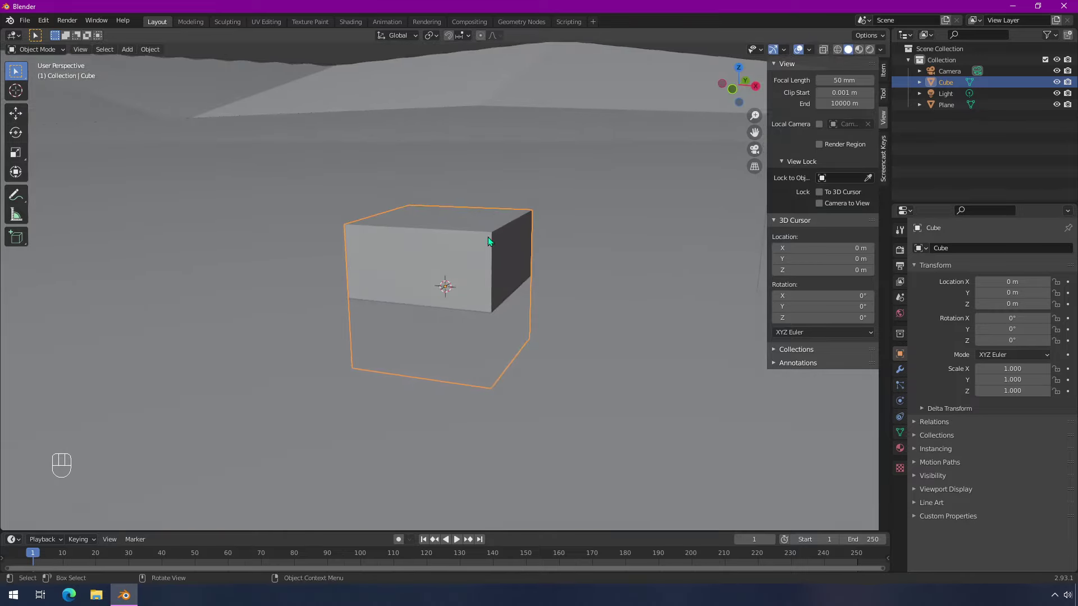